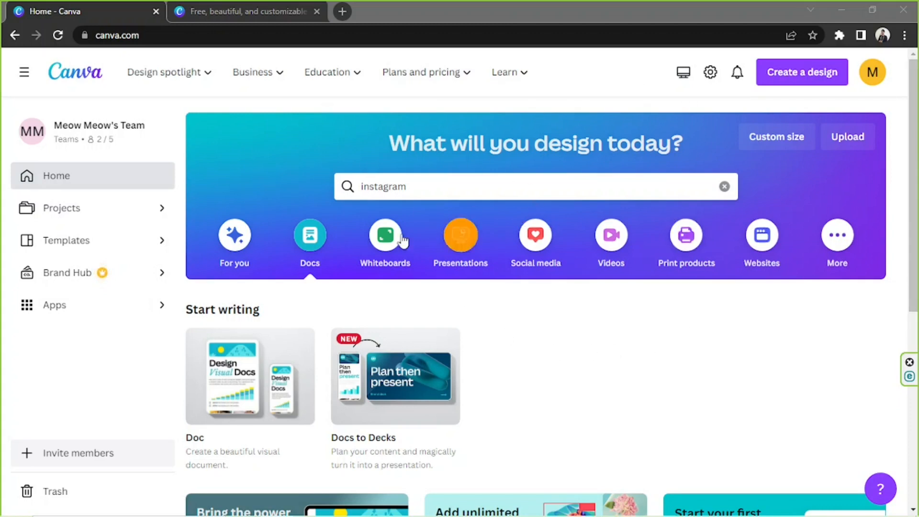
Create a new blank Doc from the Docs design category
{"action": "left_click", "coordinate": [305, 243]}
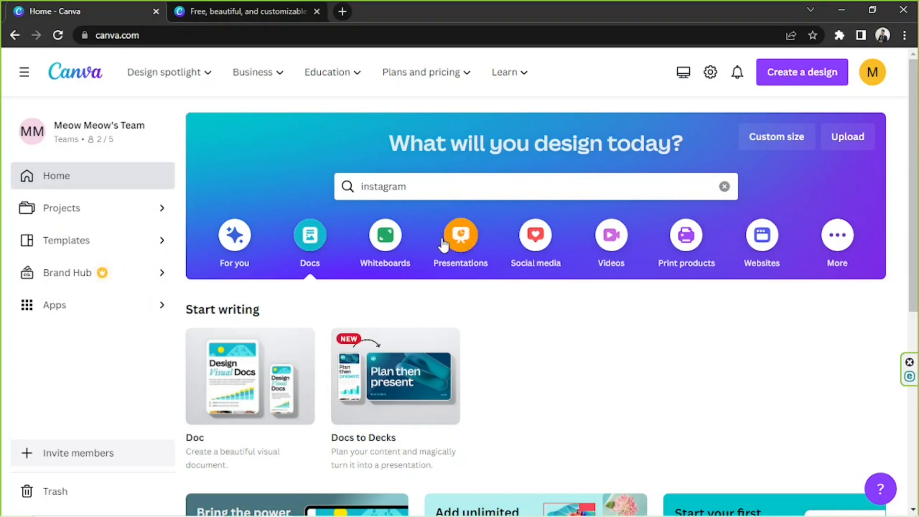
{"action": "scroll", "coordinate": [440, 242], "scroll_direction": "down", "scroll_amount": 5}
{"action": "scroll", "coordinate": [444, 247], "scroll_direction": "down", "scroll_amount": 2}
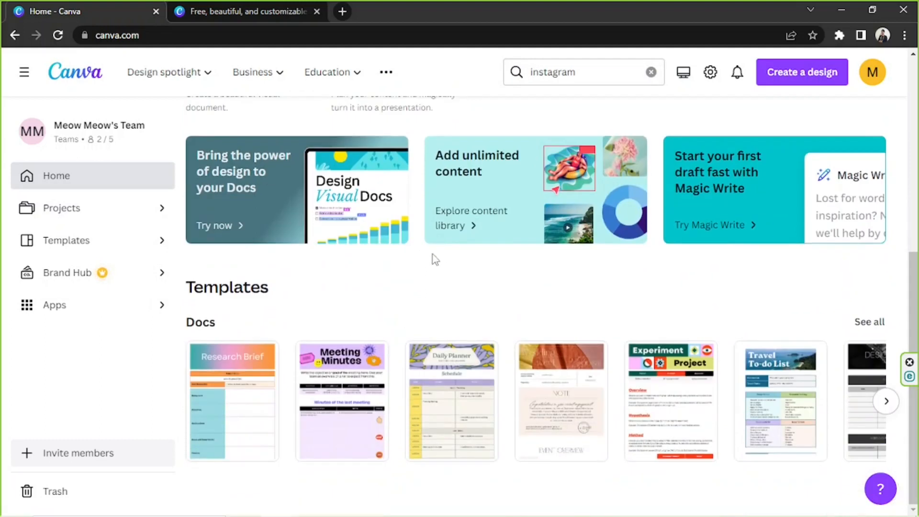
{"action": "scroll", "coordinate": [478, 318], "scroll_direction": "up", "scroll_amount": 1}
{"action": "scroll", "coordinate": [478, 318], "scroll_direction": "up", "scroll_amount": 5}
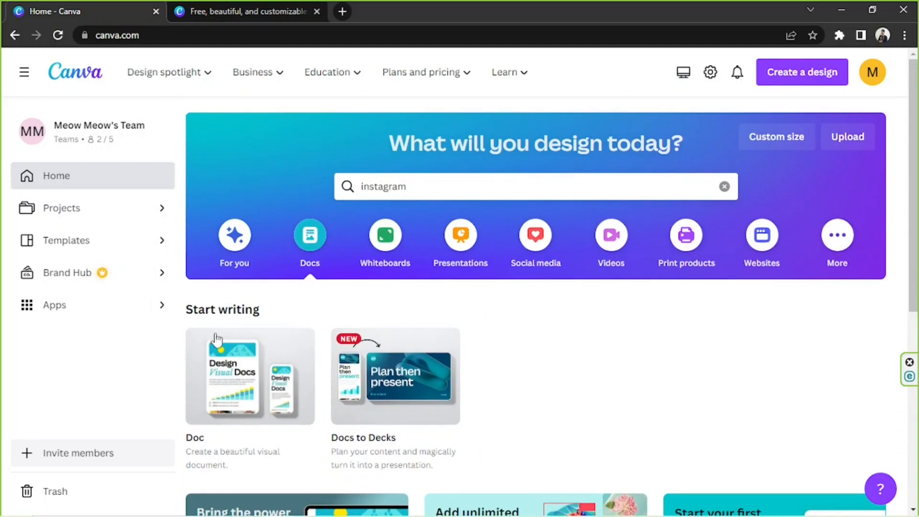
{"action": "left_click", "coordinate": [273, 390]}
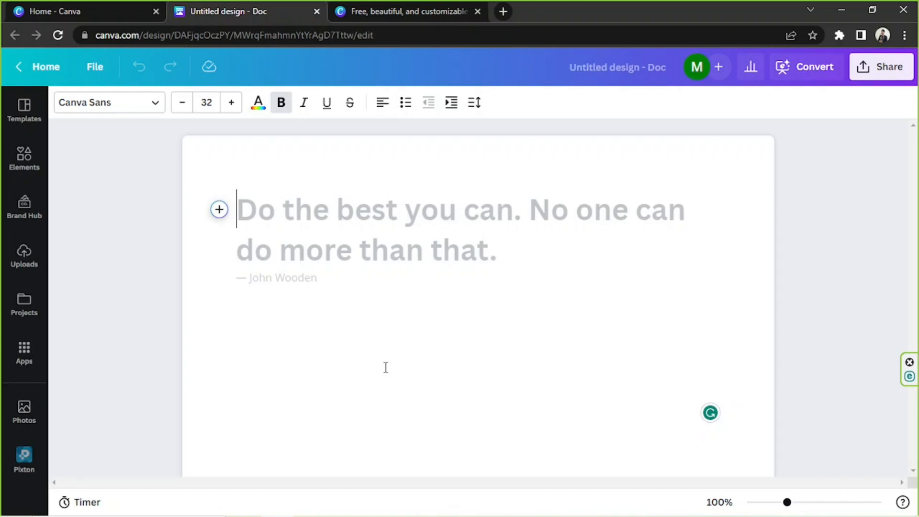
Generate text in the document with Magic Write using the prompt "Give me five tips on how to overcome writer's block."
{"action": "key", "text": "slash"}
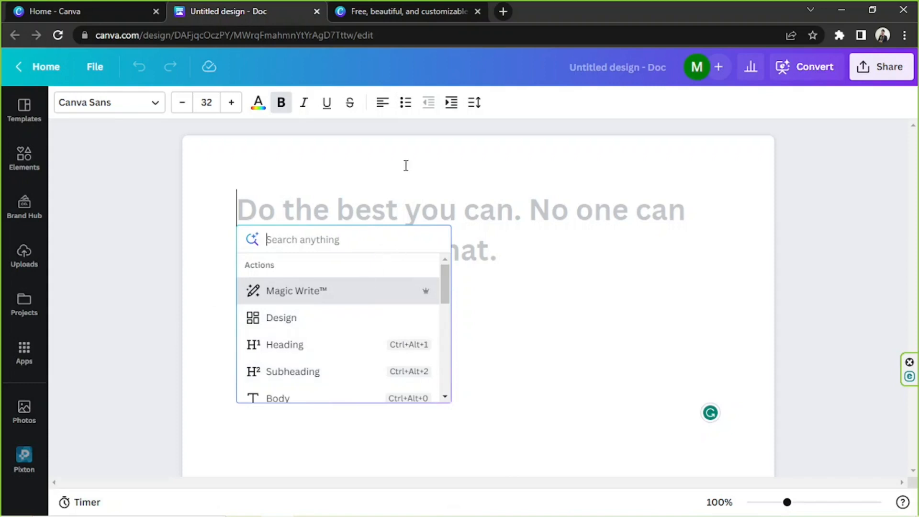
{"action": "left_click", "coordinate": [353, 298]}
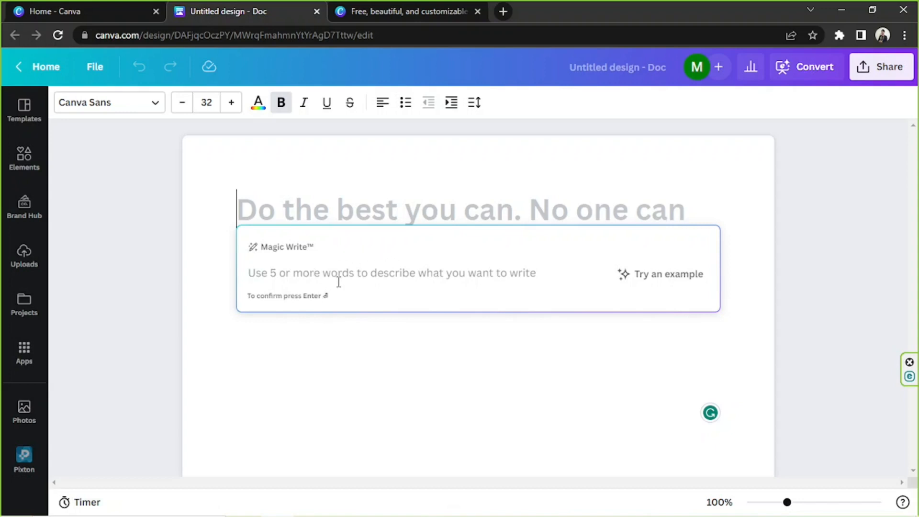
{"action": "type", "text": "Give me five tips on how to over"}
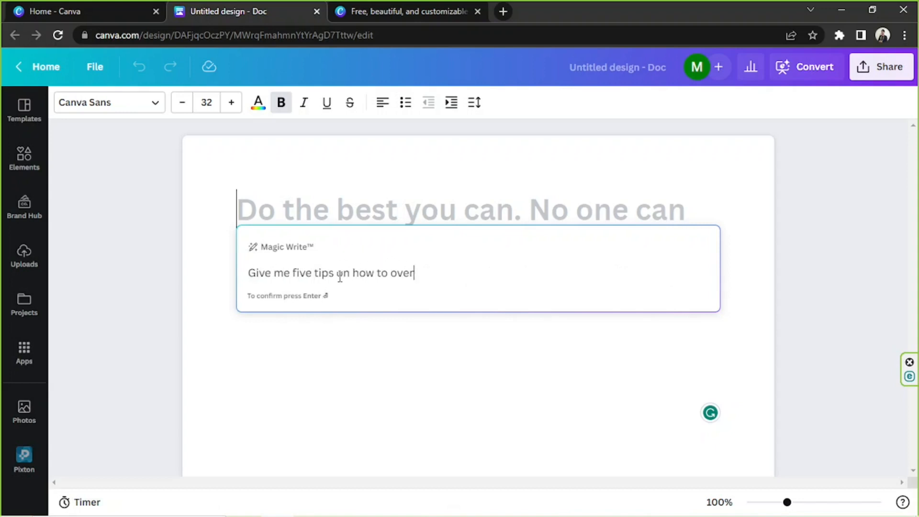
{"action": "type", "text": "come writer's block."}
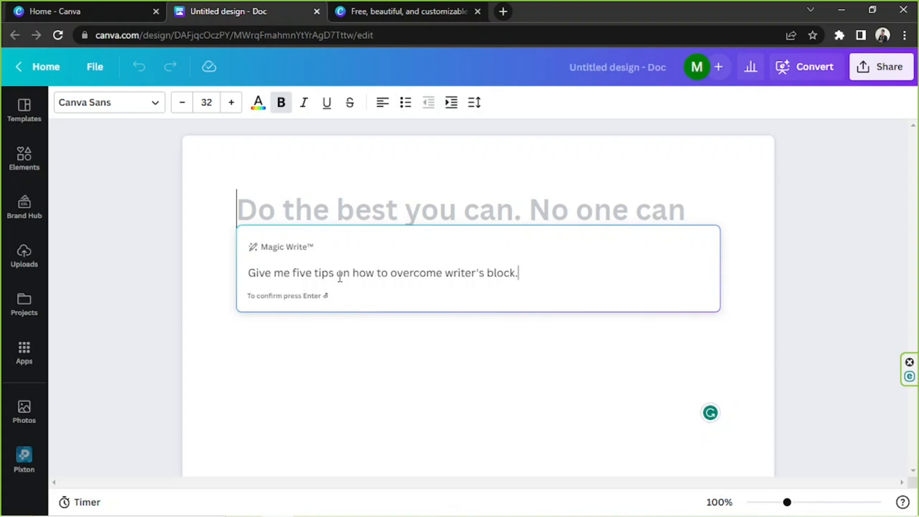
{"action": "key", "text": "Return"}
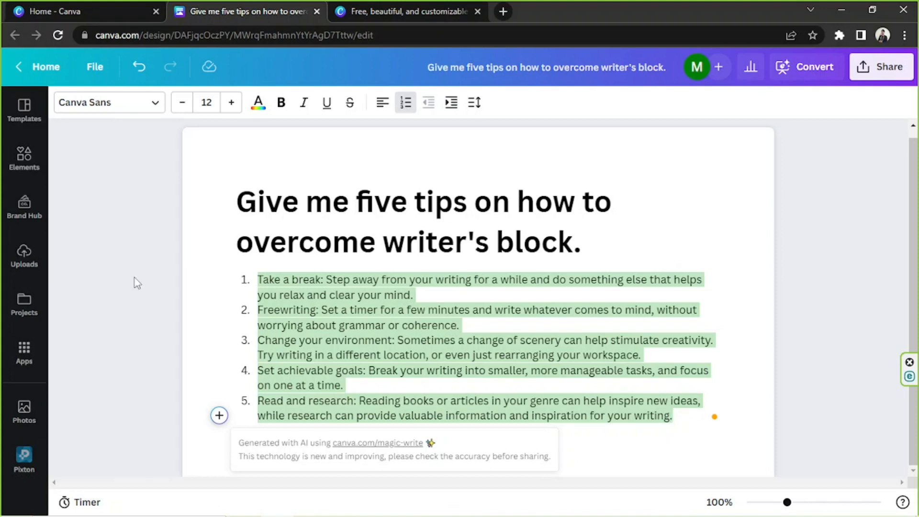
{"action": "left_click", "coordinate": [235, 223]}
{"action": "left_click_drag", "start_coordinate": [237, 198], "coordinate": [583, 435]}
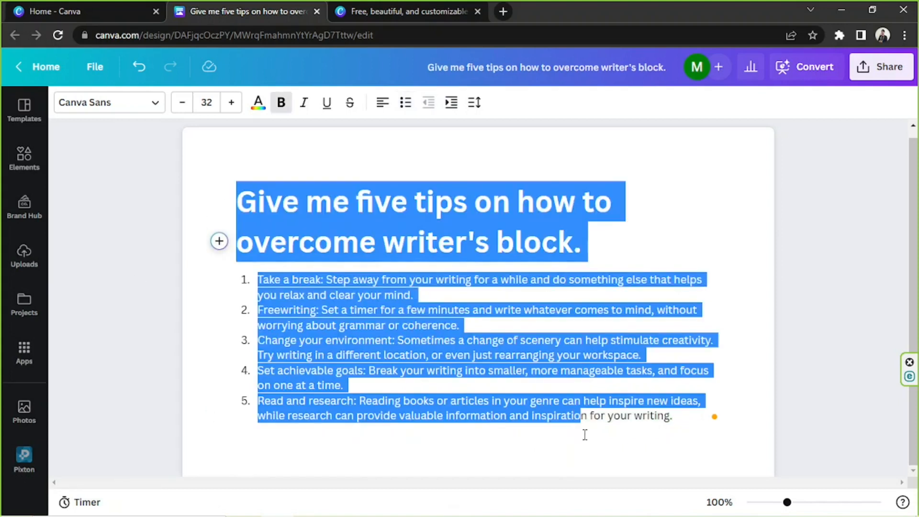
{"action": "left_click", "coordinate": [549, 401]}
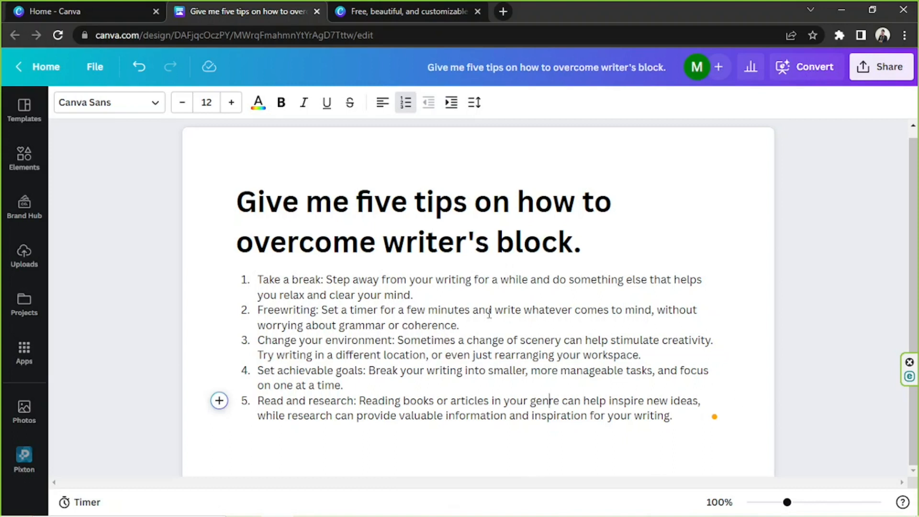
Remove the numbered-list formatting from the five generated tips
{"action": "left_click_drag", "start_coordinate": [260, 279], "coordinate": [646, 416]}
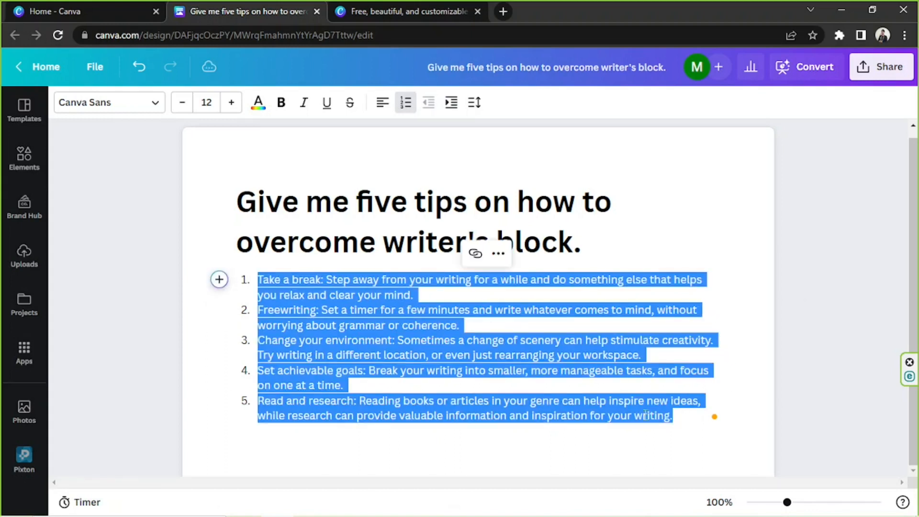
{"action": "left_click", "coordinate": [408, 104]}
{"action": "left_click", "coordinate": [408, 105]}
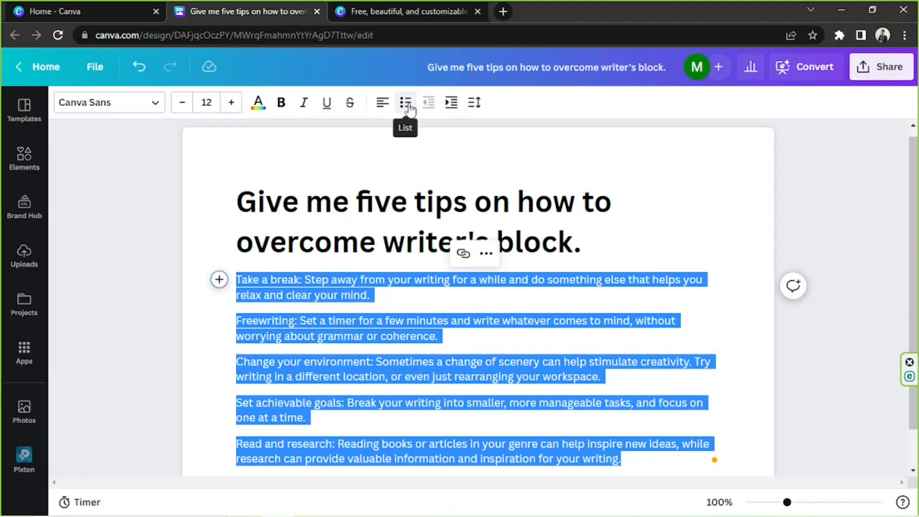
Make the five tips bold and set their font size to 15
{"action": "left_click", "coordinate": [282, 103]}
{"action": "left_click", "coordinate": [207, 99]}
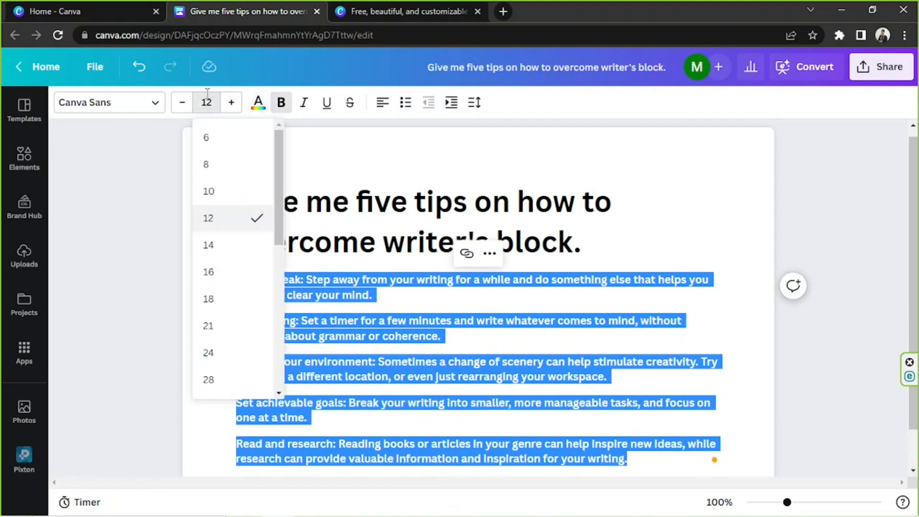
{"action": "type", "text": "15"}
{"action": "key", "text": "Return"}
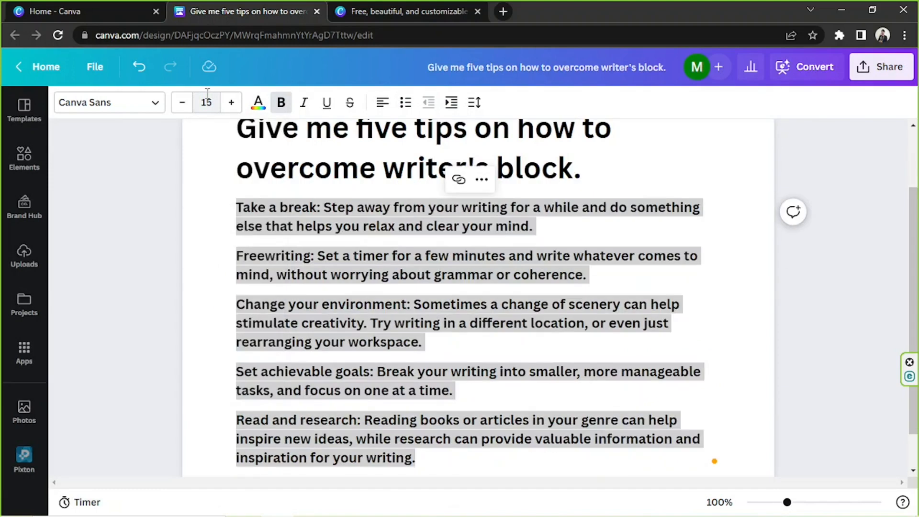
{"action": "left_click", "coordinate": [550, 226]}
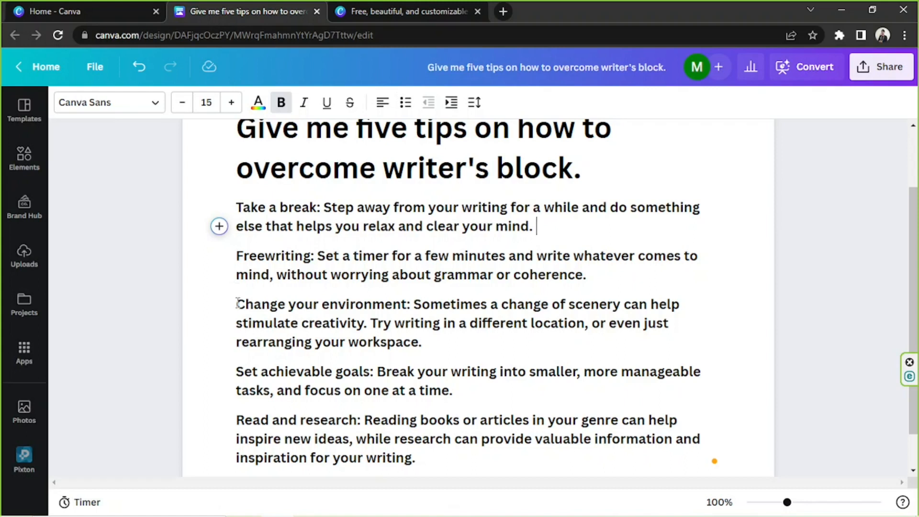
Add an empty line below the "Read and research" tip and place the text cursor on it
{"action": "left_click", "coordinate": [415, 457]}
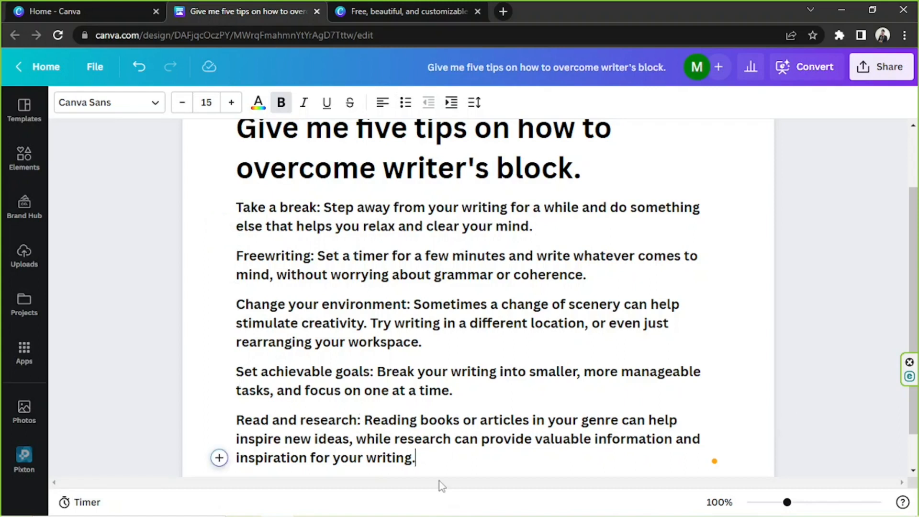
{"action": "scroll", "coordinate": [366, 405], "scroll_direction": "down", "scroll_amount": 1}
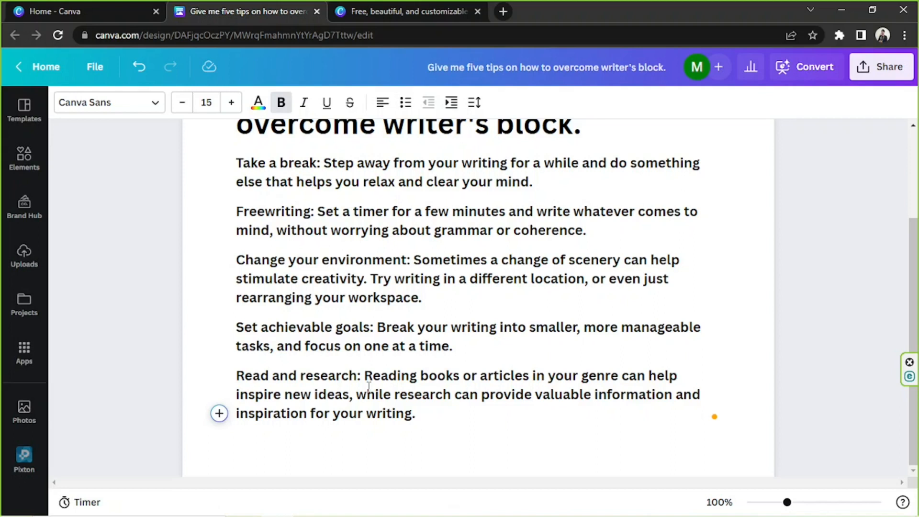
{"action": "key", "text": "Return"}
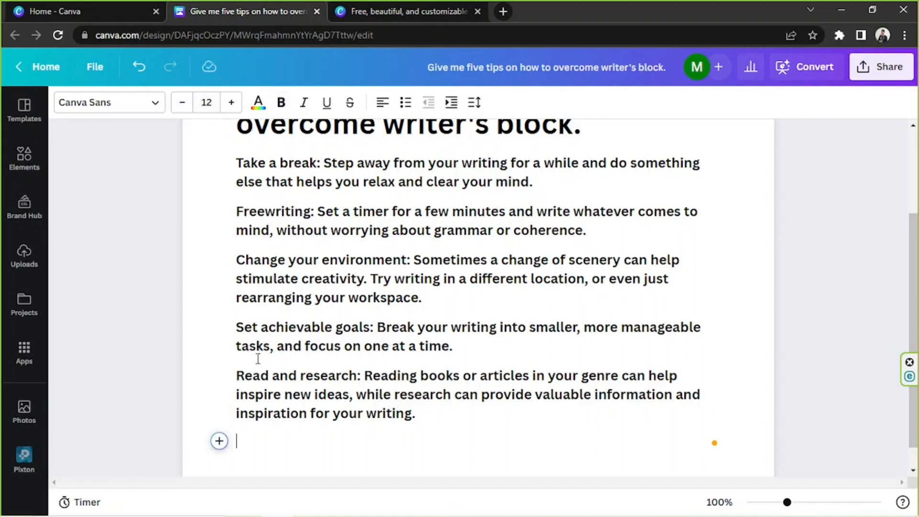
{"action": "left_click", "coordinate": [254, 376]}
{"action": "left_click", "coordinate": [245, 448]}
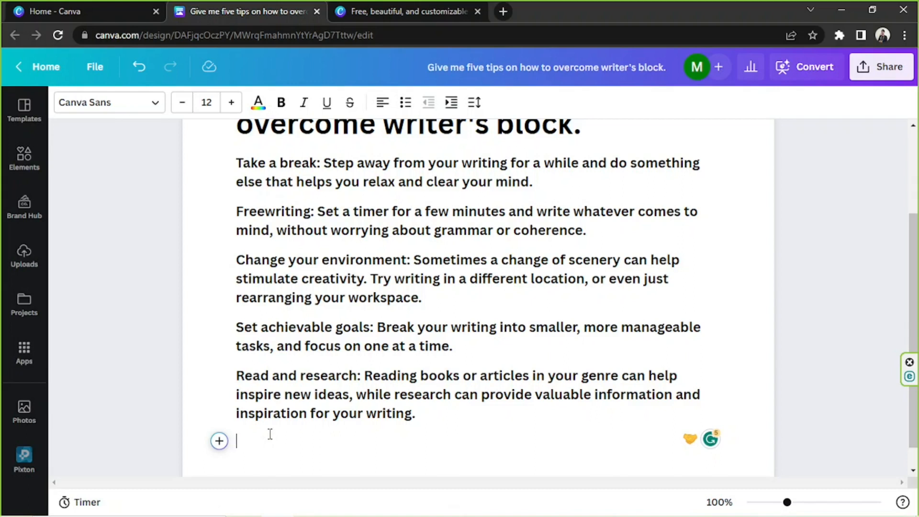
Generate more text on the empty line with Magic Write using the prompt "Tips when it comes to reading and researching"
{"action": "type", "text": "/"}
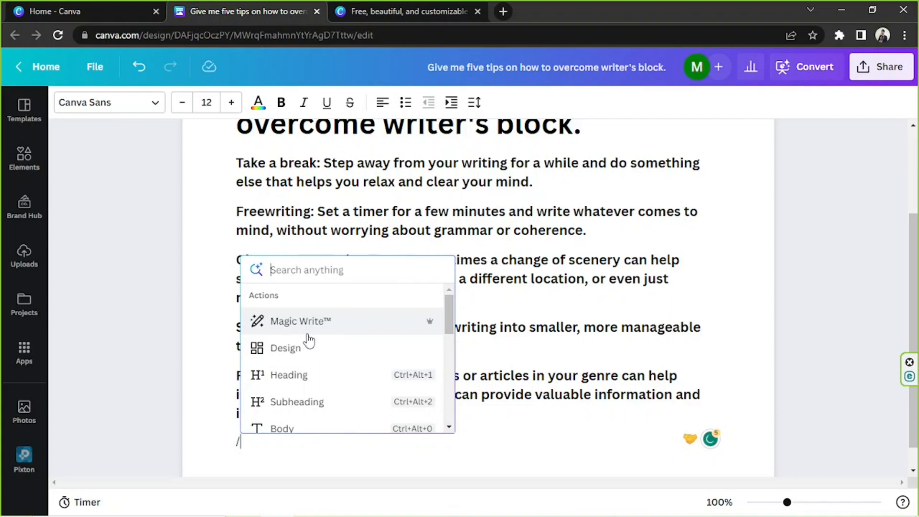
{"action": "left_click", "coordinate": [324, 329]}
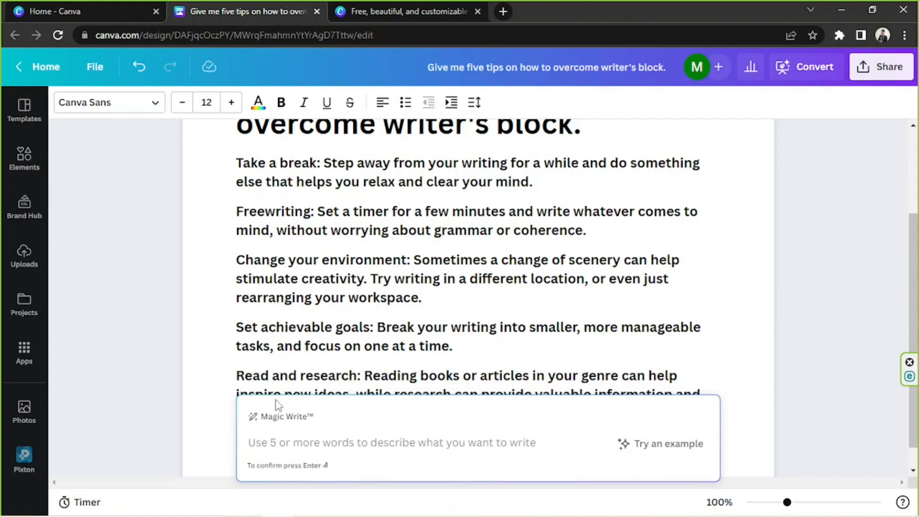
{"action": "scroll", "coordinate": [282, 380], "scroll_direction": "down", "scroll_amount": 1}
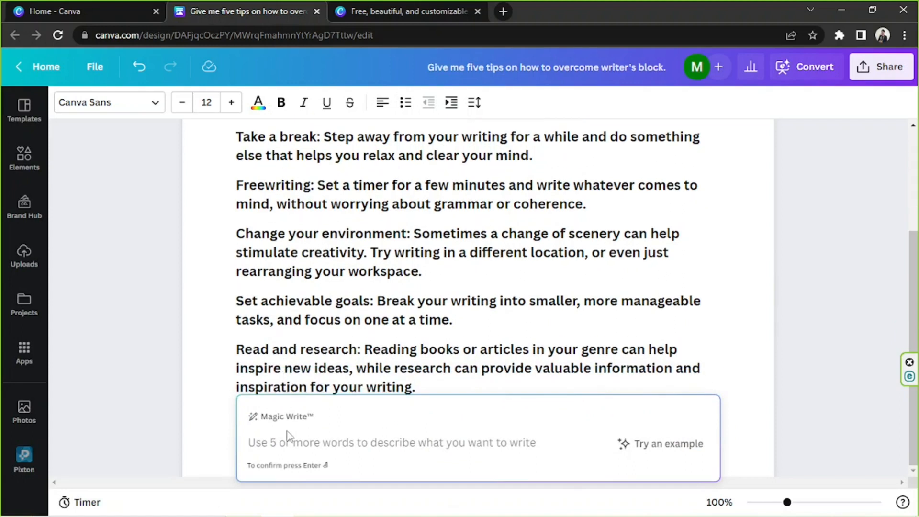
{"action": "type", "text": "Tips when it comes to reading and researching"}
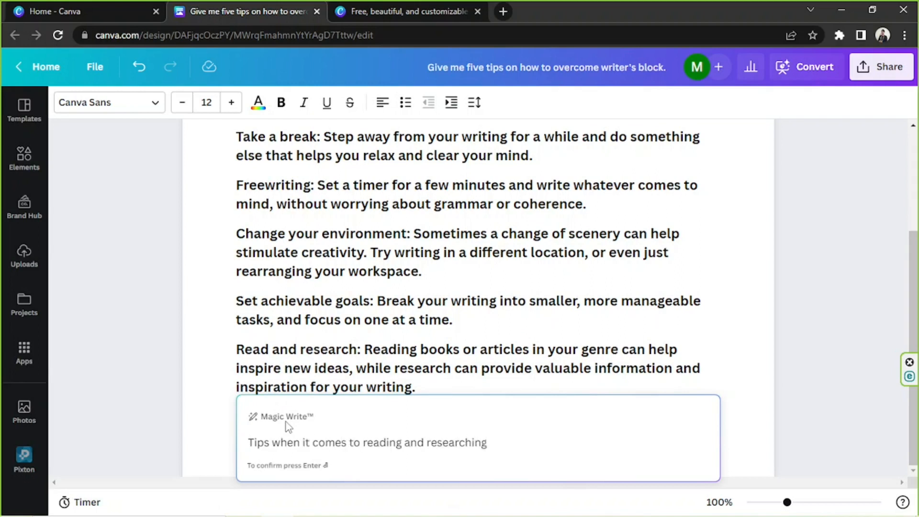
{"action": "key", "text": "Return"}
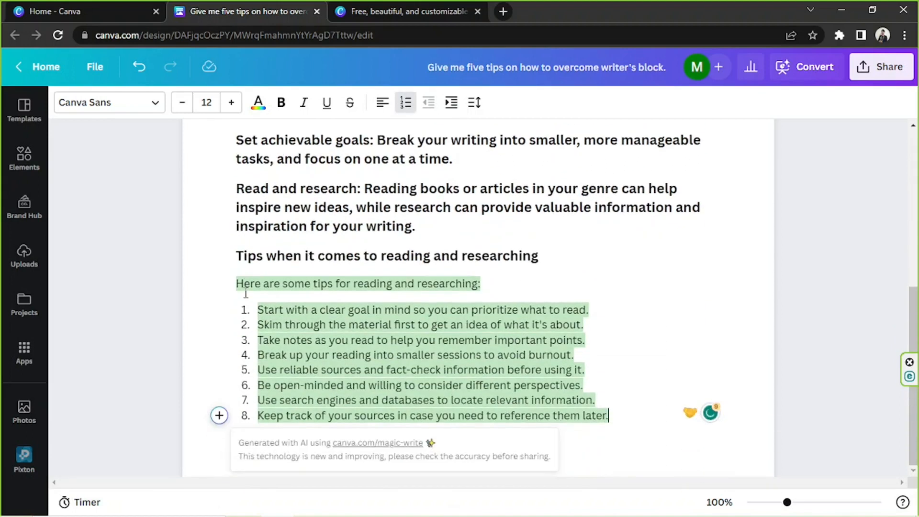
{"action": "left_click", "coordinate": [396, 297]}
{"action": "left_click_drag", "start_coordinate": [235, 282], "coordinate": [622, 427]}
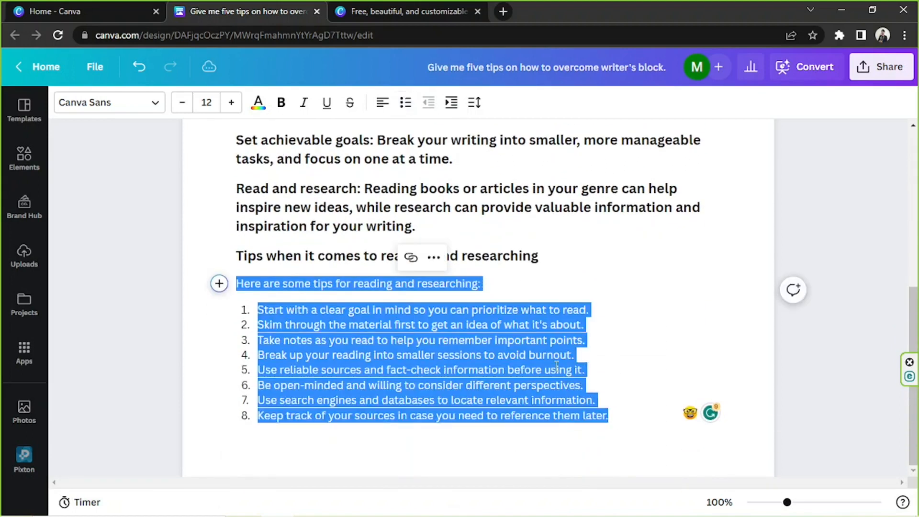
{"action": "left_click", "coordinate": [556, 369]}
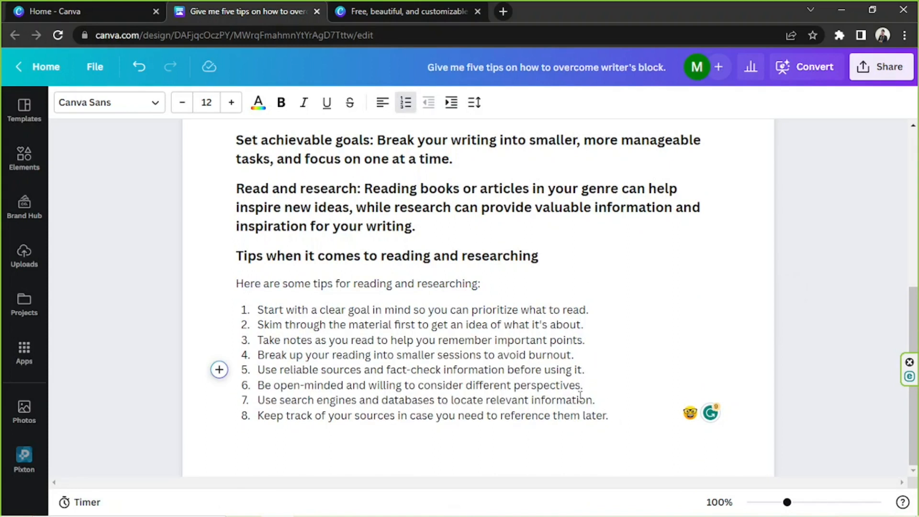
{"action": "left_click", "coordinate": [627, 421]}
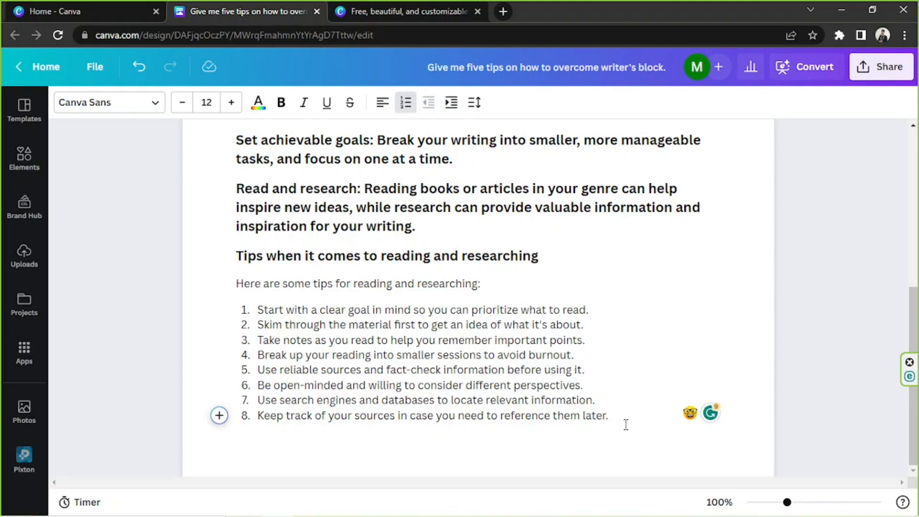
Create a blank Instagram Post from the open Canva templates page and close that templates page
{"action": "left_click", "coordinate": [377, 9]}
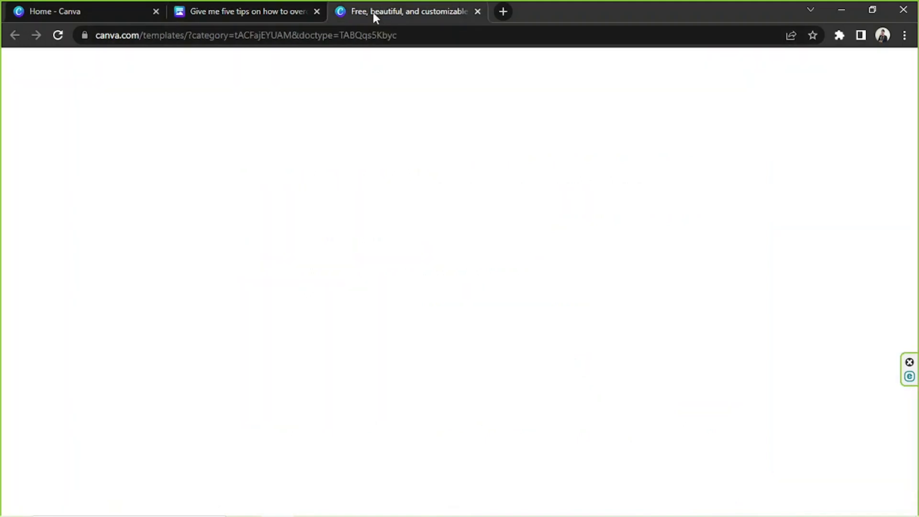
{"action": "scroll", "coordinate": [385, 275], "scroll_direction": "down", "scroll_amount": 10}
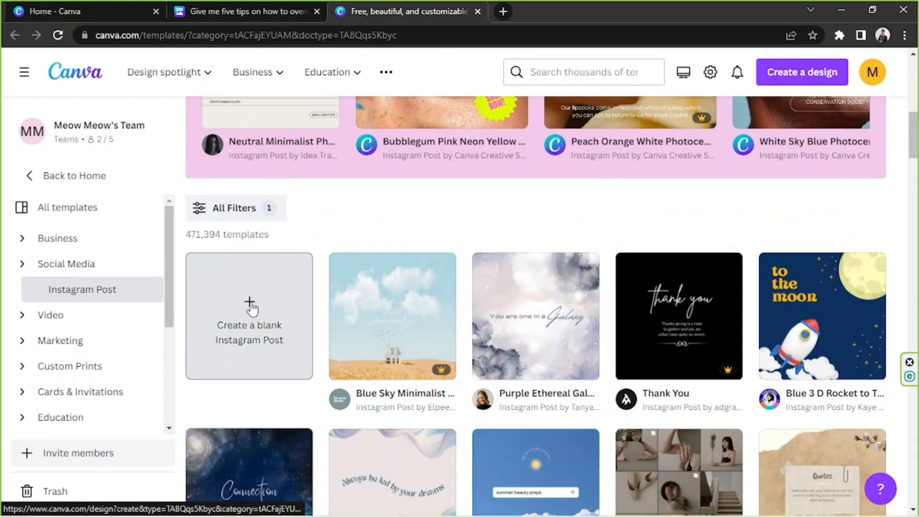
{"action": "left_click", "coordinate": [250, 300]}
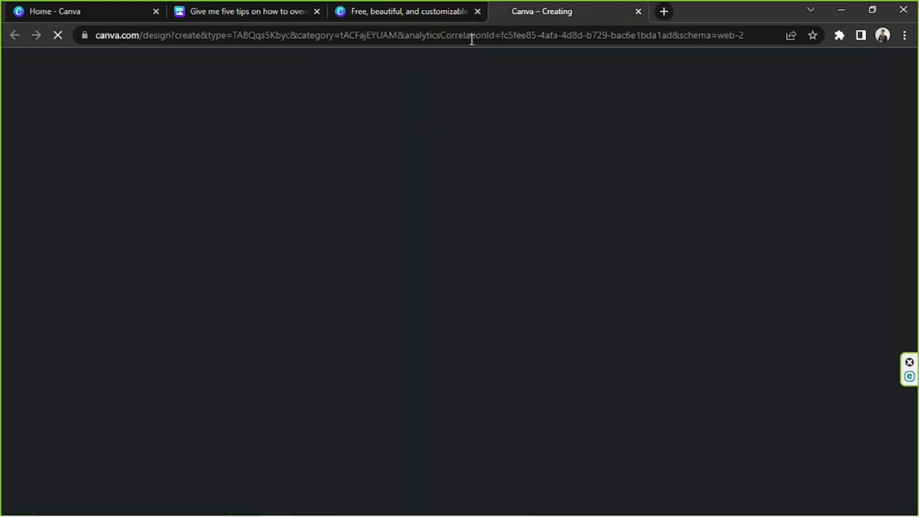
{"action": "left_click", "coordinate": [478, 12]}
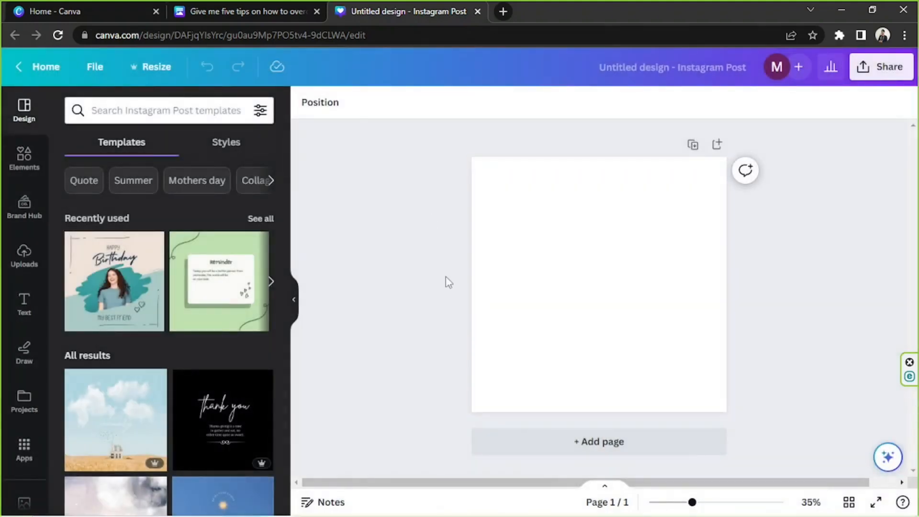
Generate text on the blank page with Magic Write using the prompt "Give me an inspirational quote and include the person who said it."
{"action": "left_click", "coordinate": [555, 288]}
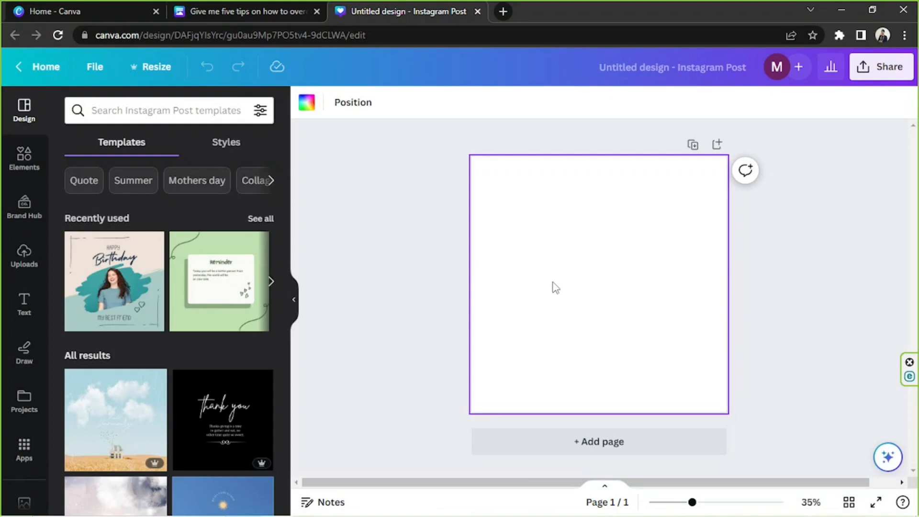
{"action": "key", "text": "slash"}
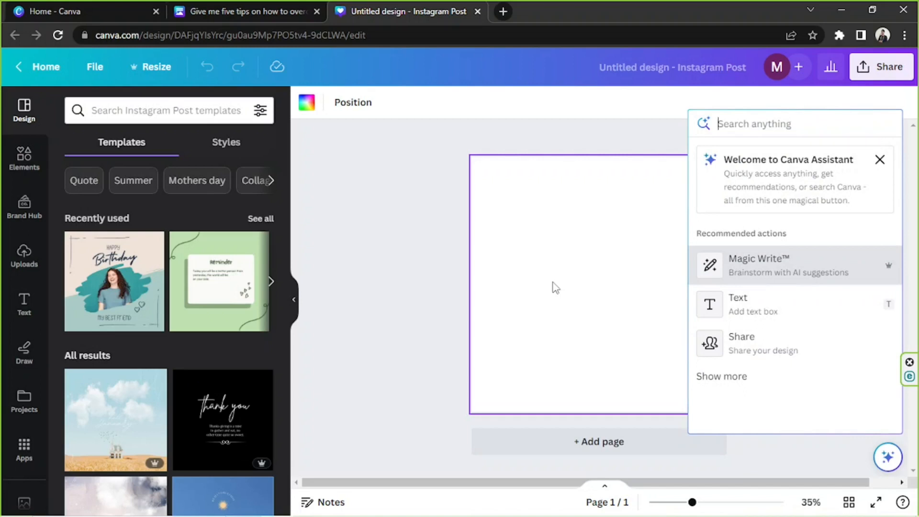
{"action": "left_click", "coordinate": [766, 263]}
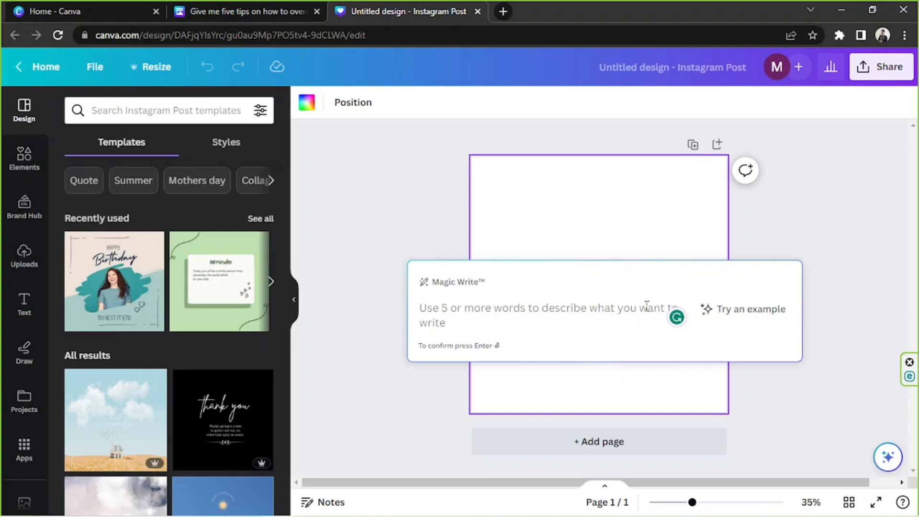
{"action": "type", "text": "Give me a quote related to"}
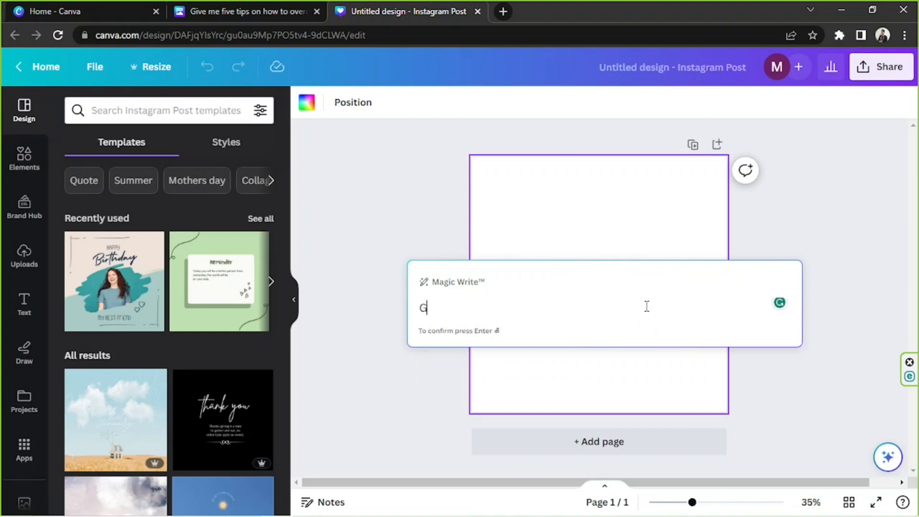
{"action": "key", "text": "BackSpace"}
{"action": "key", "text": "BackSpace"}
{"action": "key", "text": "BackSpace"}
{"action": "key", "text": "BackSpace"}
{"action": "key", "text": "BackSpace"}
{"action": "key", "text": "BackSpace"}
{"action": "key", "text": "BackSpace"}
{"action": "key", "text": "BackSpace"}
{"action": "key", "text": "BackSpace"}
{"action": "key", "text": "BackSpace"}
{"action": "key", "text": "BackSpace"}
{"action": "key", "text": "BackSpace"}
{"action": "key", "text": "BackSpace"}
{"action": "key", "text": "BackSpace"}
{"action": "key", "text": "BackSpace"}
{"action": "key", "text": "BackSpace"}
{"action": "key", "text": "BackSpace"}
{"action": "type", "text": "n inspirational quote and include the person who said it."}
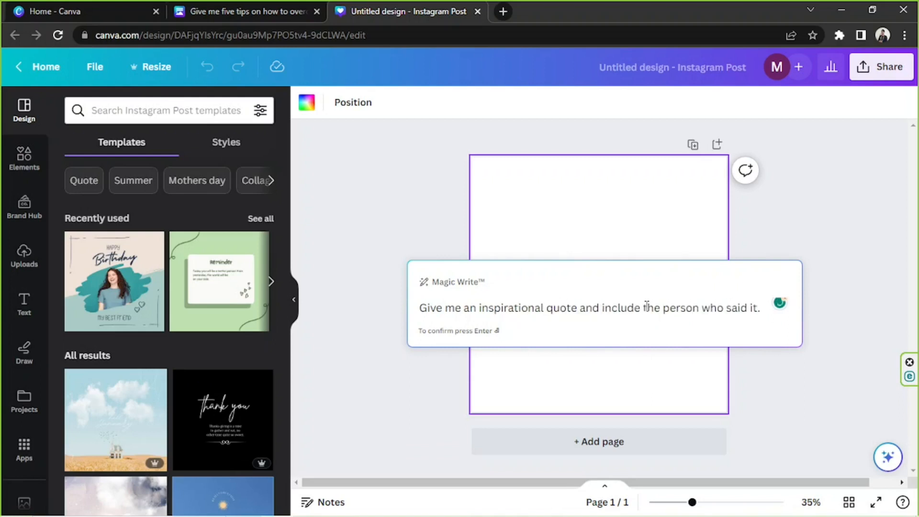
{"action": "key", "text": "Return"}
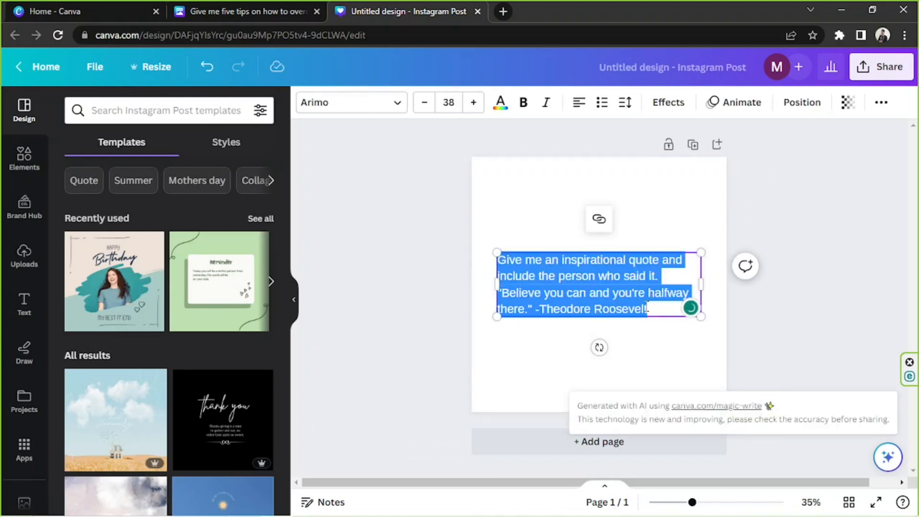
Delete the prompt sentence from the generated text box, keeping only the quote and its author
{"action": "left_click", "coordinate": [684, 282]}
{"action": "left_click_drag", "start_coordinate": [660, 276], "coordinate": [506, 249]}
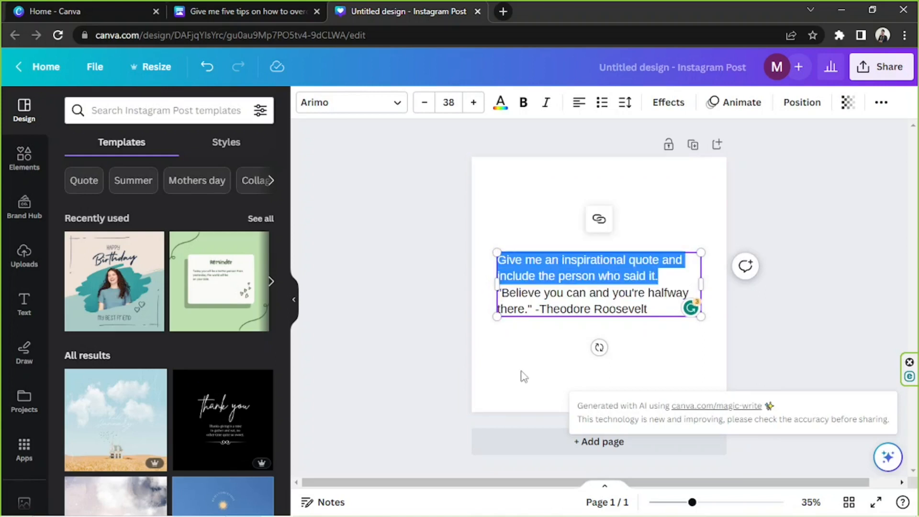
{"action": "key", "text": "BackSpace"}
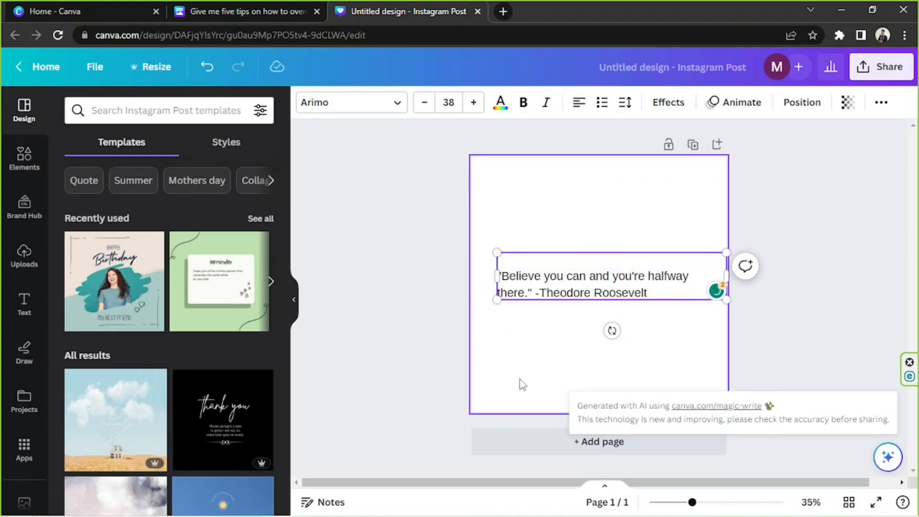
{"action": "left_click", "coordinate": [519, 371]}
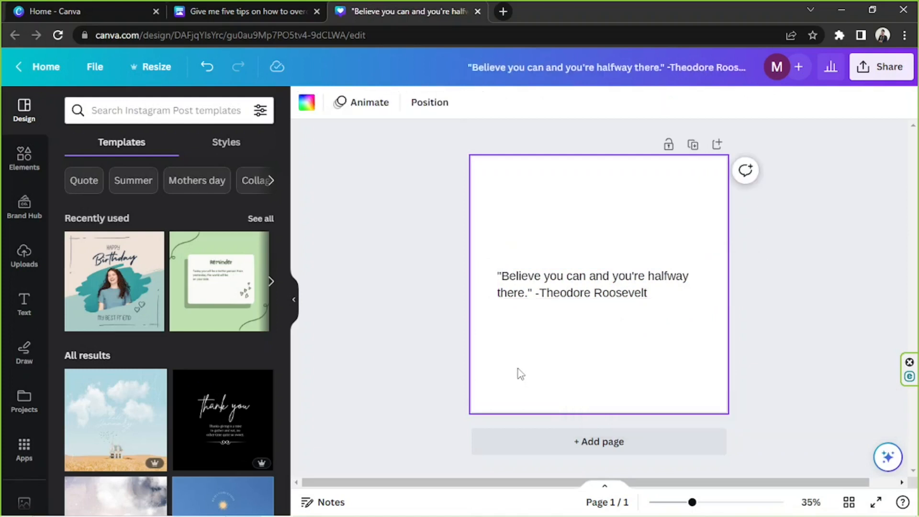
{"action": "left_click", "coordinate": [510, 309]}
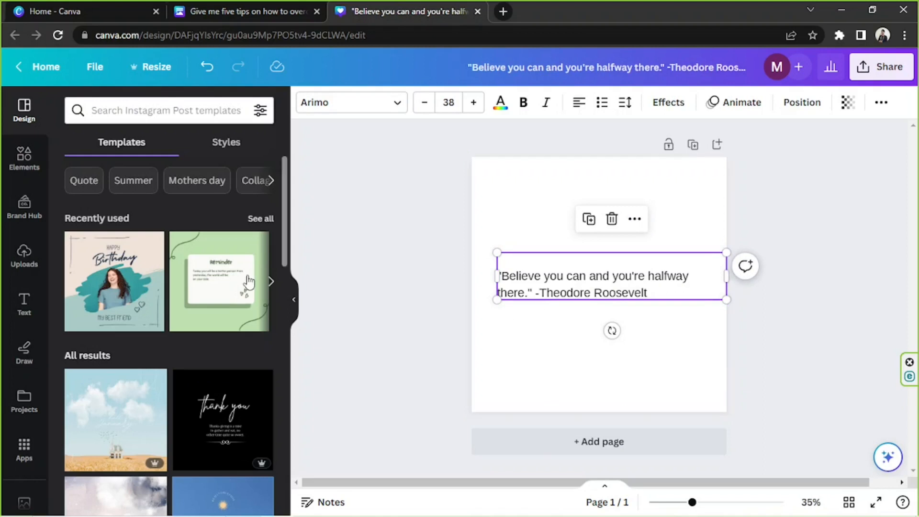
Add the "Announcement, minimal modern design. We have big news to share!!!" template as a new page
{"action": "scroll", "coordinate": [259, 283], "scroll_direction": "down", "scroll_amount": 4}
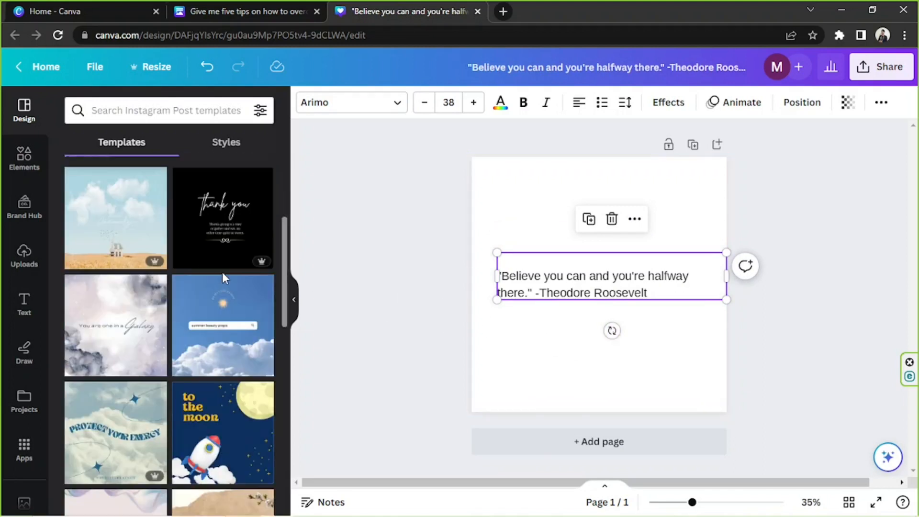
{"action": "scroll", "coordinate": [221, 280], "scroll_direction": "down", "scroll_amount": 4}
{"action": "scroll", "coordinate": [221, 280], "scroll_direction": "down", "scroll_amount": 3}
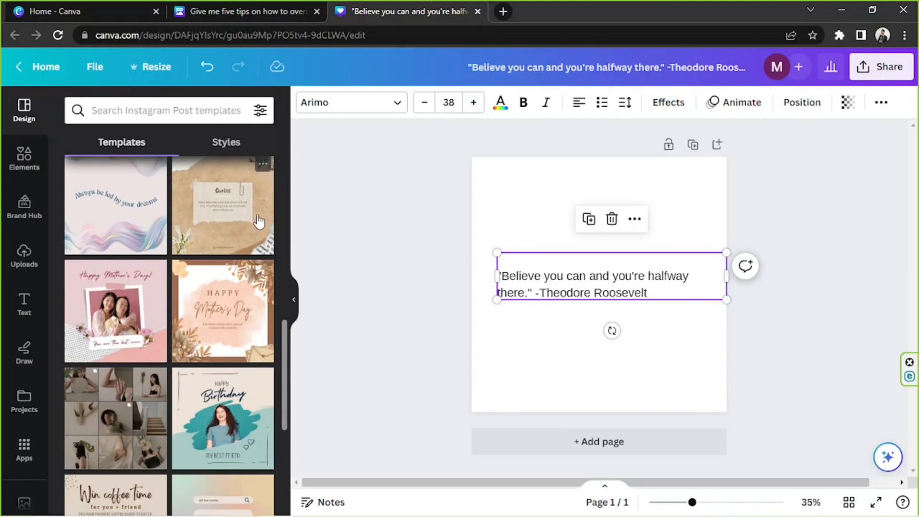
{"action": "scroll", "coordinate": [259, 221], "scroll_direction": "down", "scroll_amount": 3}
{"action": "scroll", "coordinate": [259, 221], "scroll_direction": "up", "scroll_amount": 1}
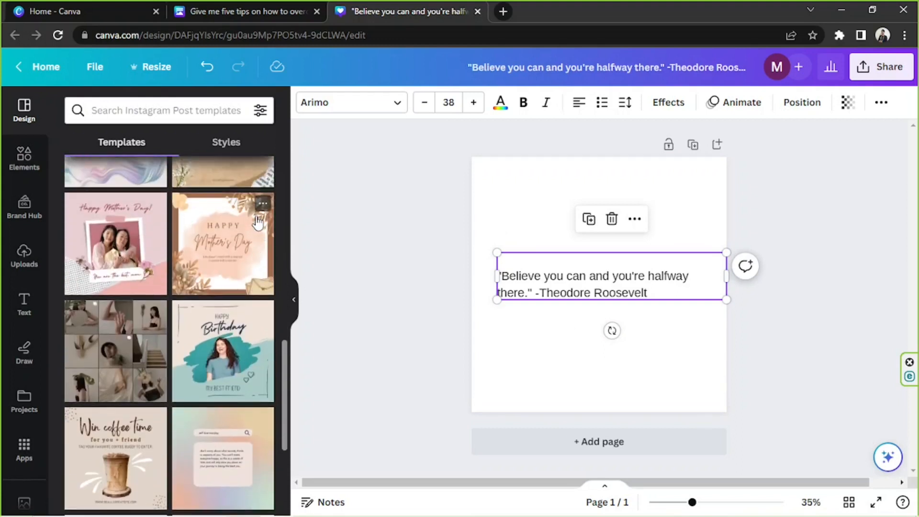
{"action": "scroll", "coordinate": [259, 221], "scroll_direction": "down", "scroll_amount": 4}
{"action": "left_click", "coordinate": [232, 342]}
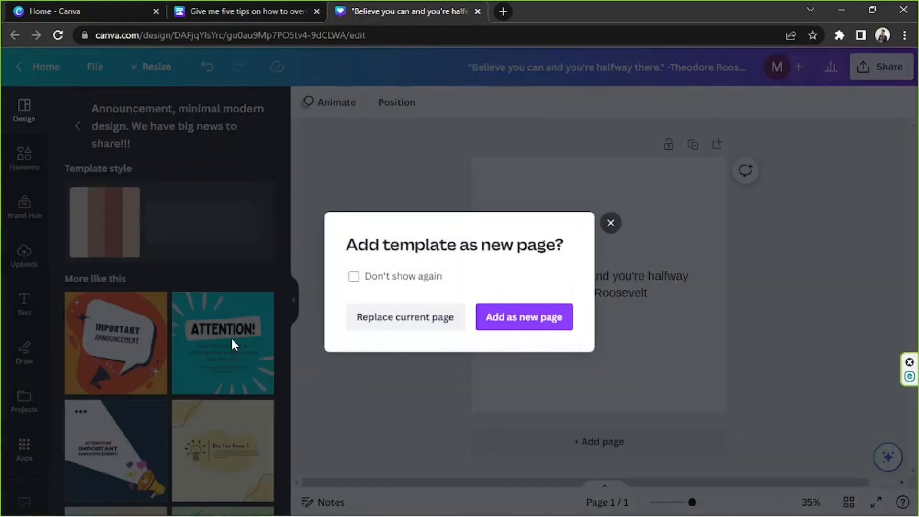
{"action": "left_click", "coordinate": [542, 330]}
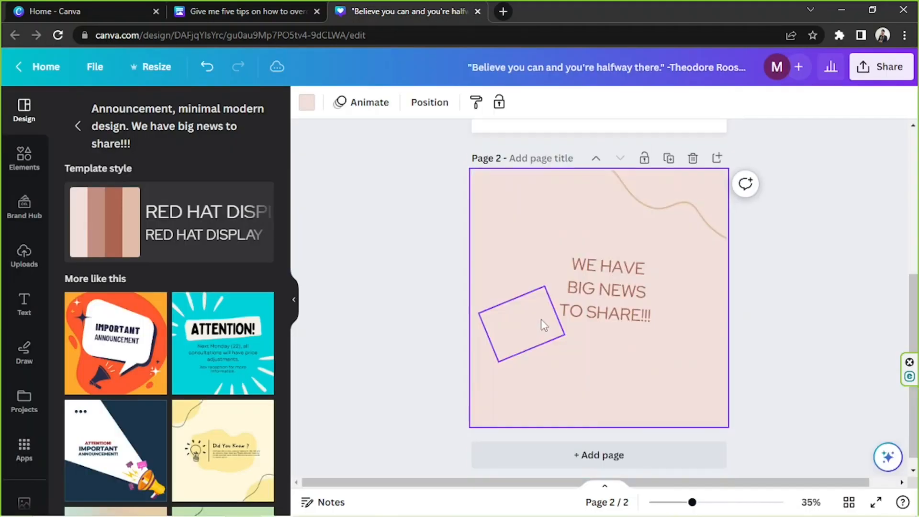
Delete the "WE HAVE BIG NEWS TO SHARE!!!" text from the speech bubble on page 2
{"action": "left_click", "coordinate": [598, 290]}
{"action": "scroll", "coordinate": [592, 300], "scroll_direction": "up", "scroll_amount": 3}
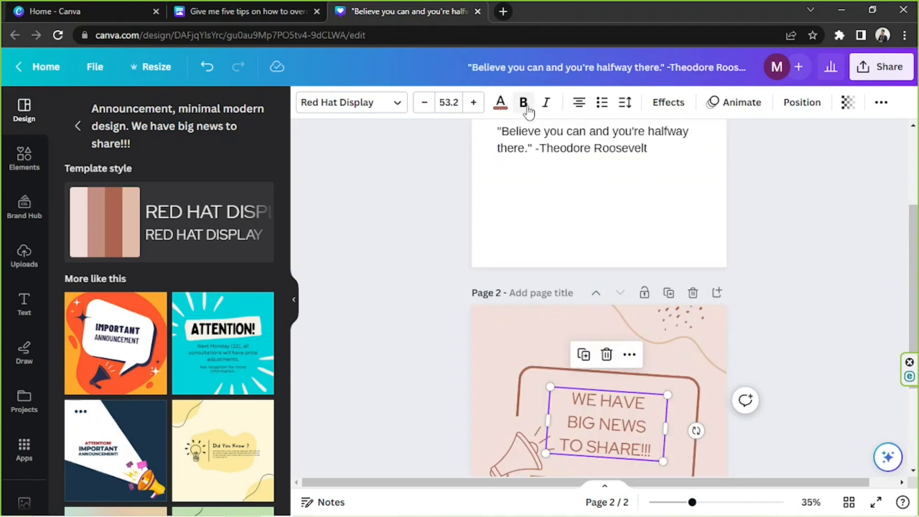
{"action": "left_click", "coordinate": [607, 355]}
Copy the generated text from page 1 into the page 2 speech bubble, keeping only "Believe you can and you're halfway there."
{"action": "scroll", "coordinate": [601, 312], "scroll_direction": "up", "scroll_amount": 3}
{"action": "left_click", "coordinate": [602, 285]}
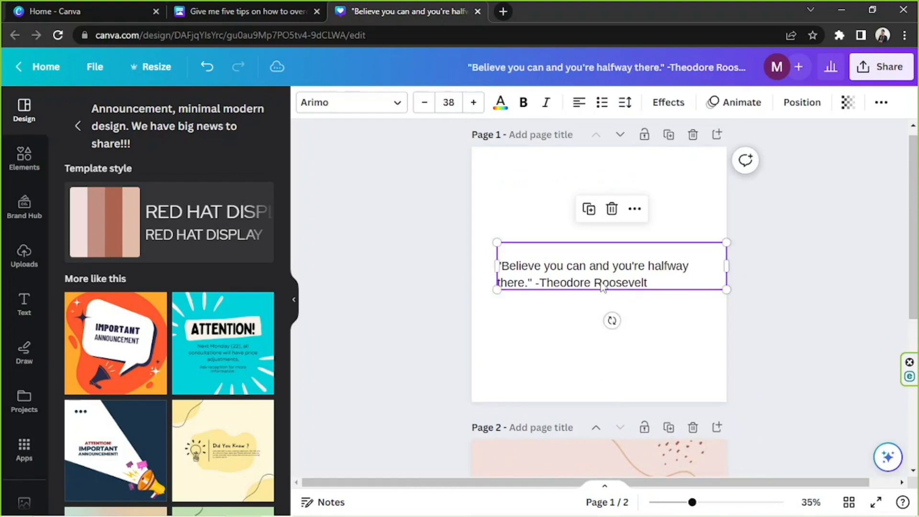
{"action": "scroll", "coordinate": [598, 287], "scroll_direction": "down", "scroll_amount": 4}
{"action": "left_click", "coordinate": [598, 374]}
{"action": "type", "text": "\"Believe you can and you're halfway there.\" -Theodore Roosevelt"}
{"action": "left_click_drag", "start_coordinate": [755, 381], "coordinate": [668, 382]}
{"action": "left_click_drag", "start_coordinate": [615, 416], "coordinate": [627, 378]}
{"action": "mouse_move", "coordinate": [617, 415]}
{"action": "left_mouse_down"}
{"action": "mouse_move", "coordinate": [640, 441]}
{"action": "mouse_move", "coordinate": [601, 411]}
{"action": "left_mouse_up"}
{"action": "key", "text": "BackSpace"}
Set the quote's font to Glacial Indifference, recolour it dark brown, and fit it at size 54.7, tilted along the speech bubble
{"action": "left_click_drag", "start_coordinate": [650, 366], "coordinate": [535, 318]}
{"action": "left_click", "coordinate": [500, 102]}
{"action": "left_click", "coordinate": [352, 102]}
{"action": "left_click", "coordinate": [110, 336]}
{"action": "left_click_drag", "start_coordinate": [683, 326], "coordinate": [698, 349]}
{"action": "key", "text": "ctrl+plus"}
{"action": "key", "text": "ctrl+plus"}
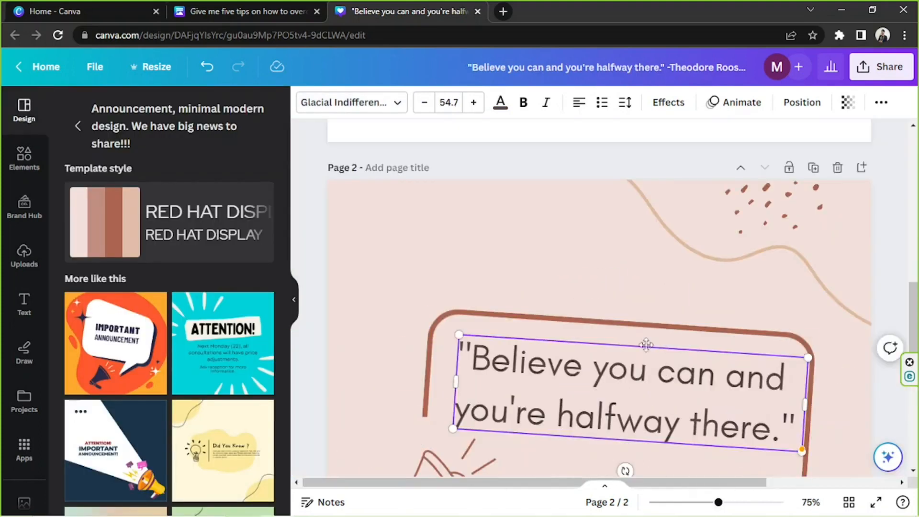
Place the author line "-Theodore Roosevelt" as a smaller text below the quote inside the speech bubble
{"action": "key", "text": "ctrl+minus"}
{"action": "key", "text": "ctrl+minus"}
{"action": "scroll", "coordinate": [598, 287], "scroll_direction": "up", "scroll_amount": 5}
{"action": "left_click", "coordinate": [607, 242]}
{"action": "key", "text": "ctrl+c"}
{"action": "scroll", "coordinate": [598, 287], "scroll_direction": "down", "scroll_amount": 5}
{"action": "key", "text": "ctrl+v"}
{"action": "left_click_drag", "start_coordinate": [611, 402], "coordinate": [628, 410]}
{"action": "left_click", "coordinate": [753, 343]}
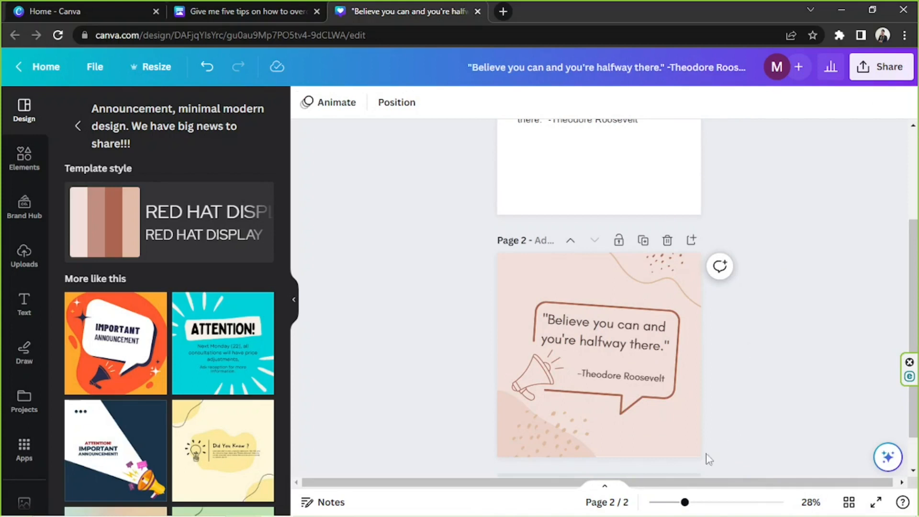
Add a third page after the quote page and remove its pink background so it is blank white
{"action": "scroll", "coordinate": [708, 430], "scroll_direction": "down", "scroll_amount": 2}
{"action": "left_click", "coordinate": [496, 345]}
{"action": "left_click", "coordinate": [796, 379]}
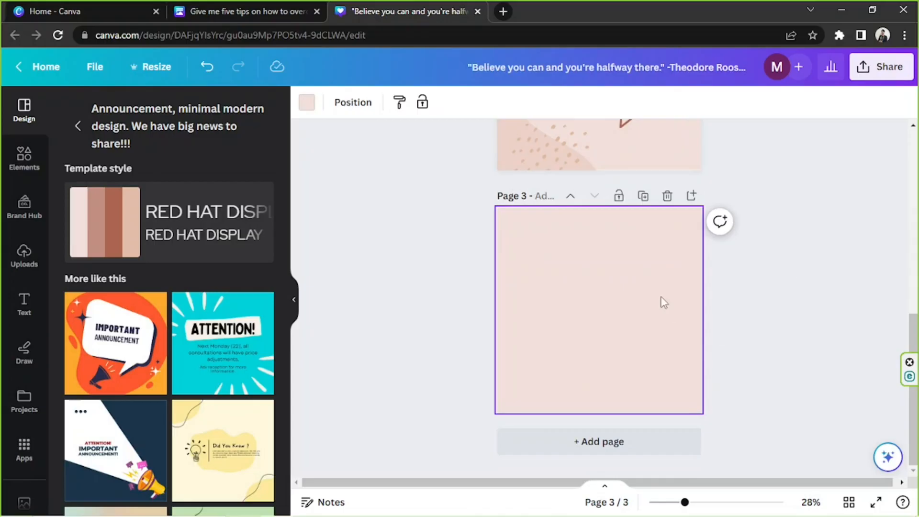
{"action": "key", "text": "Delete"}
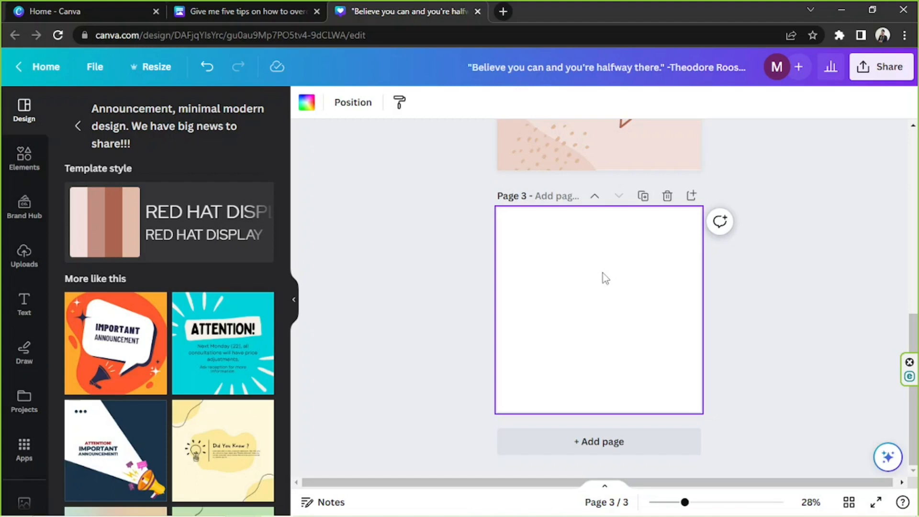
Open the Text to Image app and enter the description "A whale swimming in the sky filled with clouds and stars."
{"action": "scroll", "coordinate": [19, 253], "scroll_direction": "down", "scroll_amount": 3}
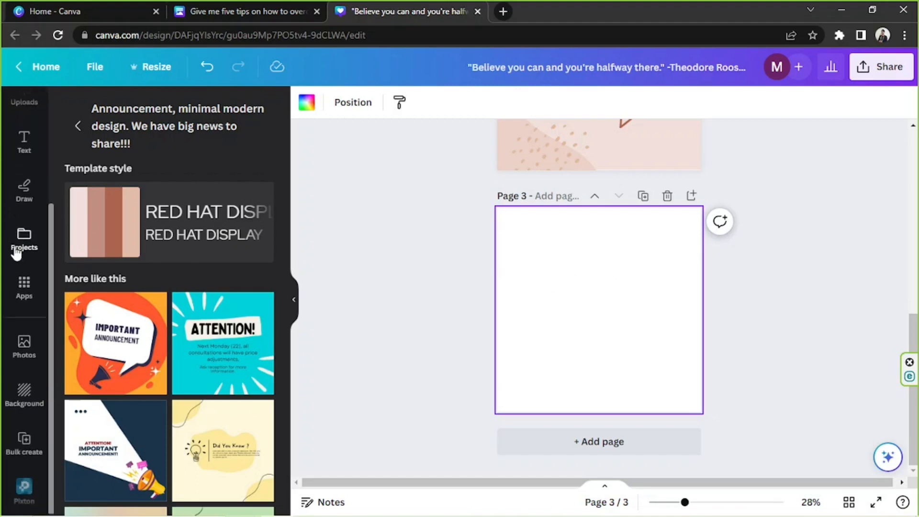
{"action": "left_click", "coordinate": [22, 281]}
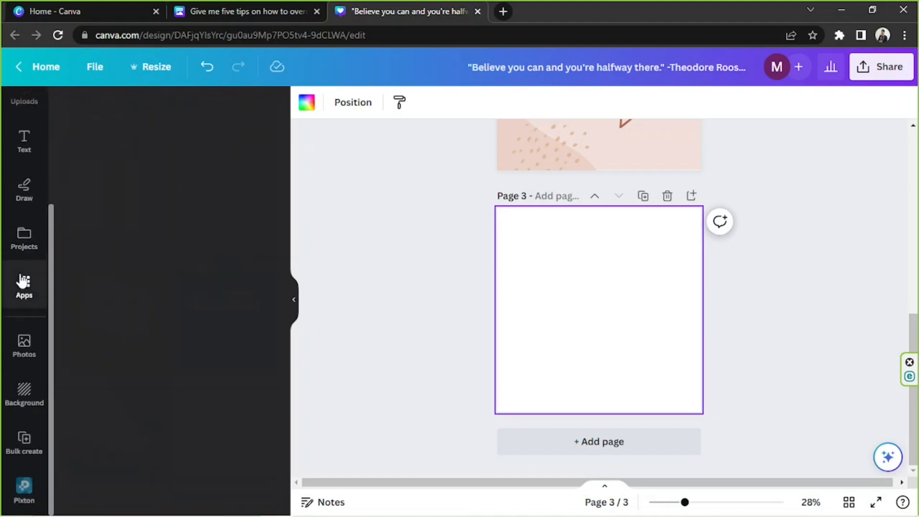
{"action": "scroll", "coordinate": [203, 170], "scroll_direction": "down", "scroll_amount": 8}
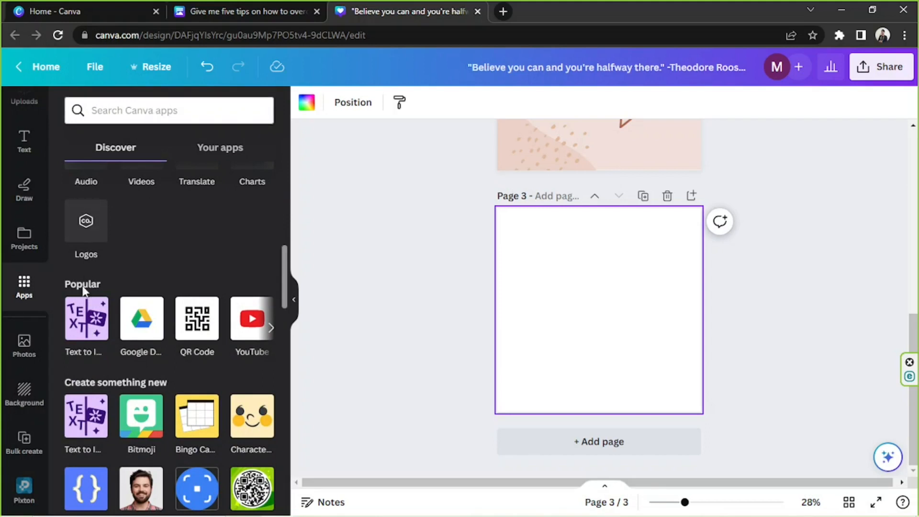
{"action": "left_click", "coordinate": [86, 334]}
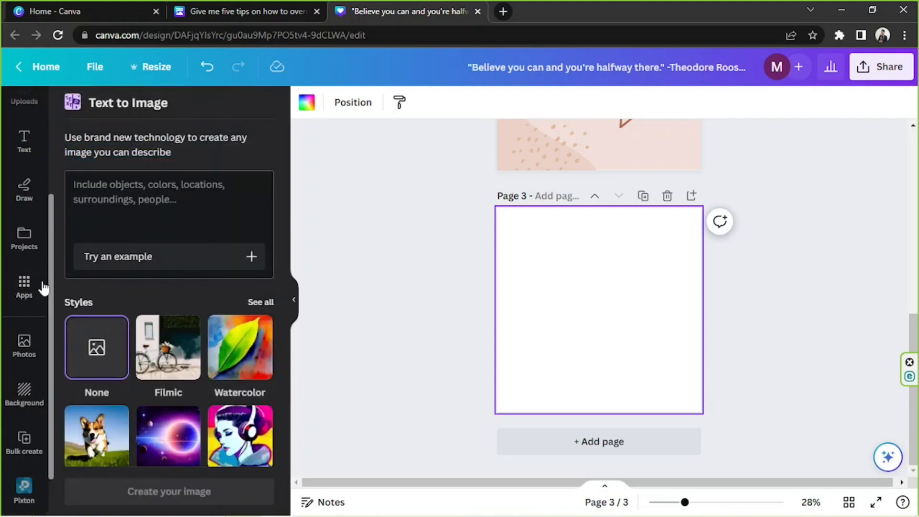
{"action": "mouse_move", "coordinate": [27, 479]}
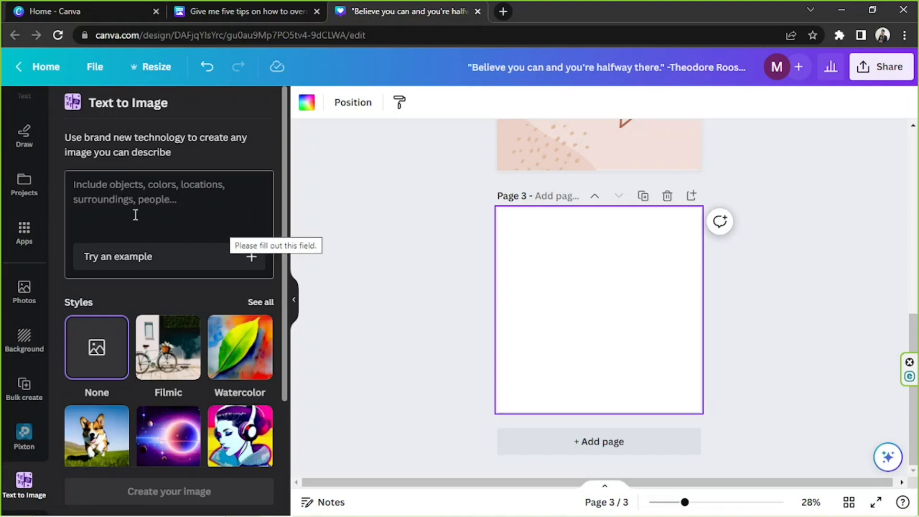
{"action": "left_click", "coordinate": [111, 206]}
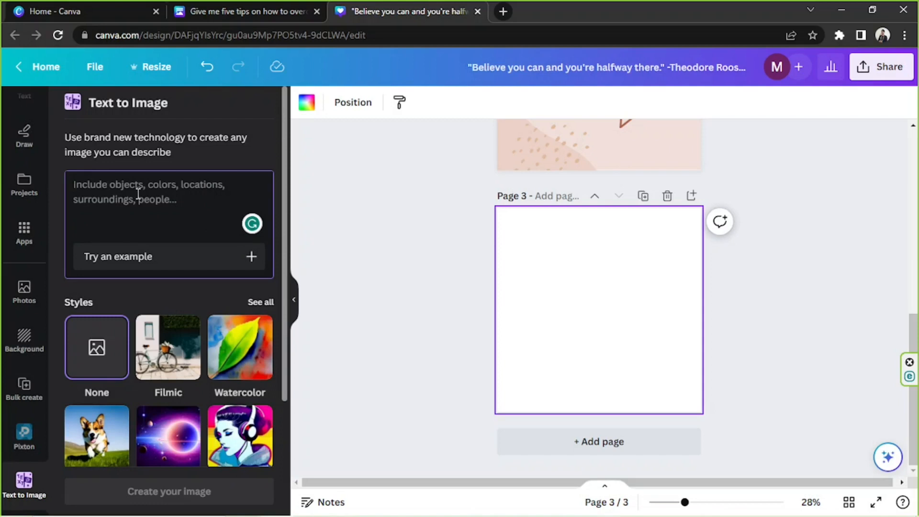
{"action": "type", "text": "A whale swimming in the sky filled with clouds and stars."}
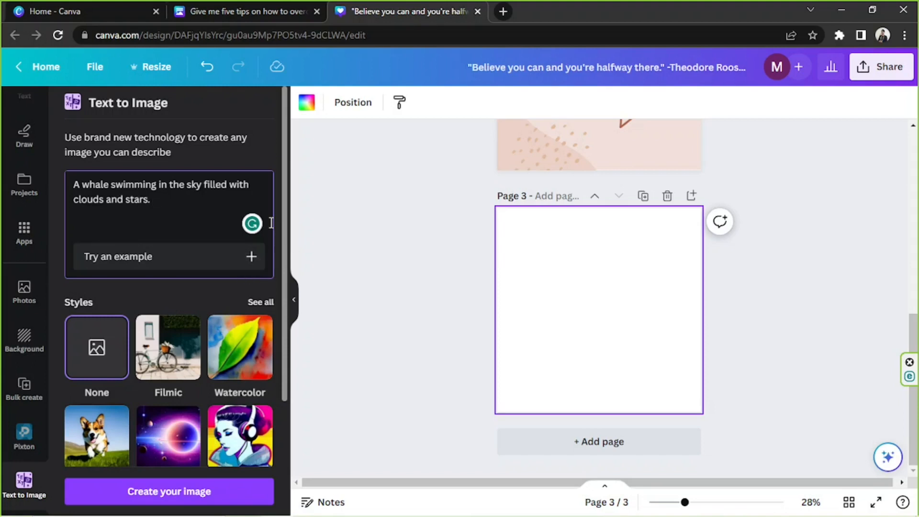
Choose the Ink print style from the full list of image styles and bring up the aspect ratio options
{"action": "scroll", "coordinate": [258, 201], "scroll_direction": "down", "scroll_amount": 3}
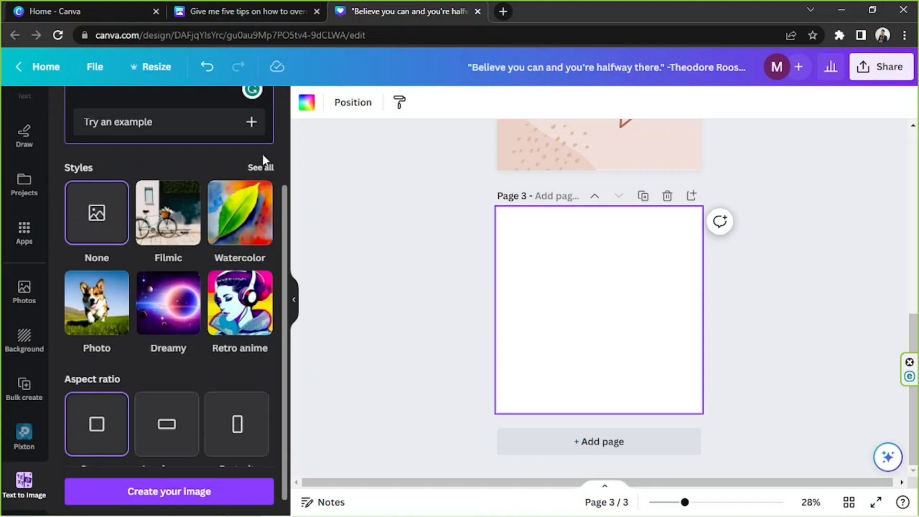
{"action": "left_click", "coordinate": [263, 168]}
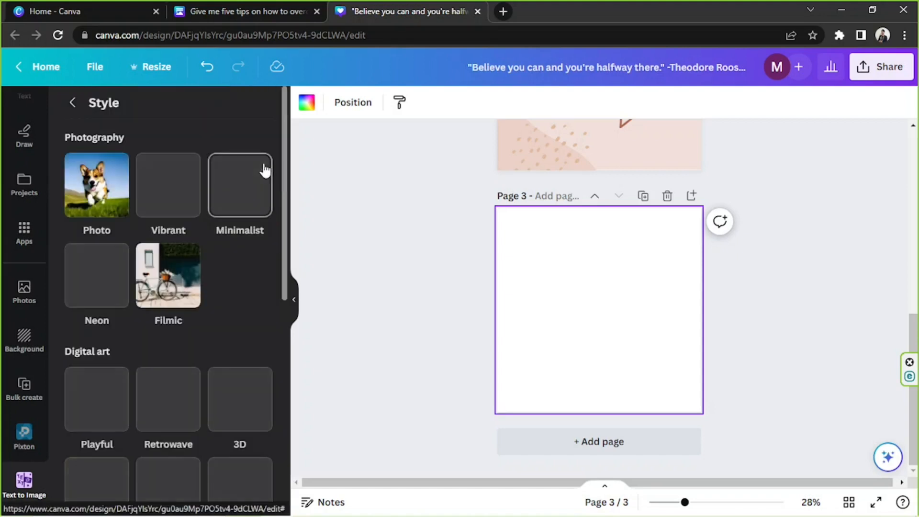
{"action": "scroll", "coordinate": [164, 194], "scroll_direction": "down", "scroll_amount": 7}
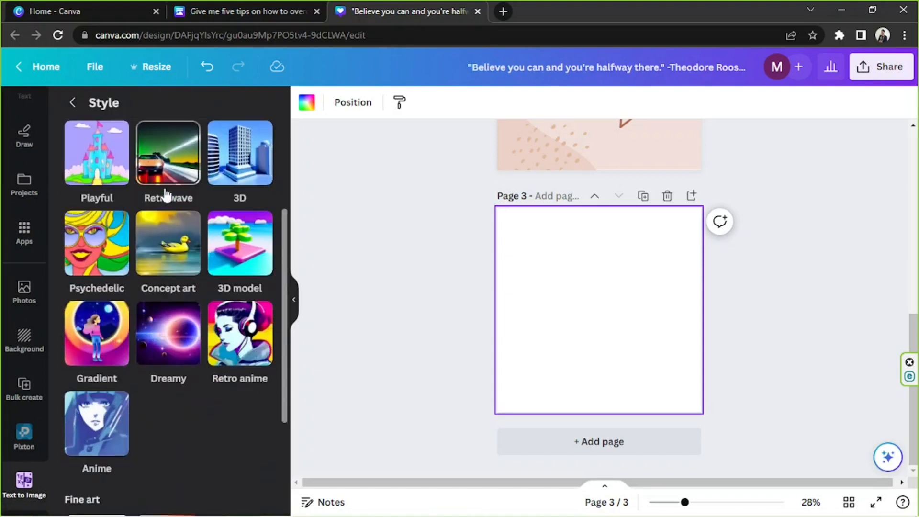
{"action": "scroll", "coordinate": [165, 194], "scroll_direction": "up", "scroll_amount": 3}
{"action": "scroll", "coordinate": [131, 182], "scroll_direction": "up", "scroll_amount": 4}
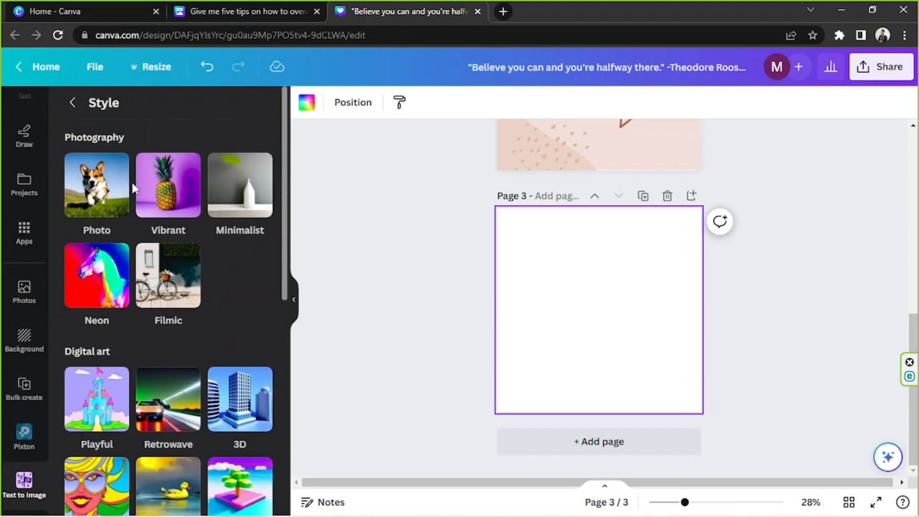
{"action": "scroll", "coordinate": [210, 281], "scroll_direction": "down", "scroll_amount": 8}
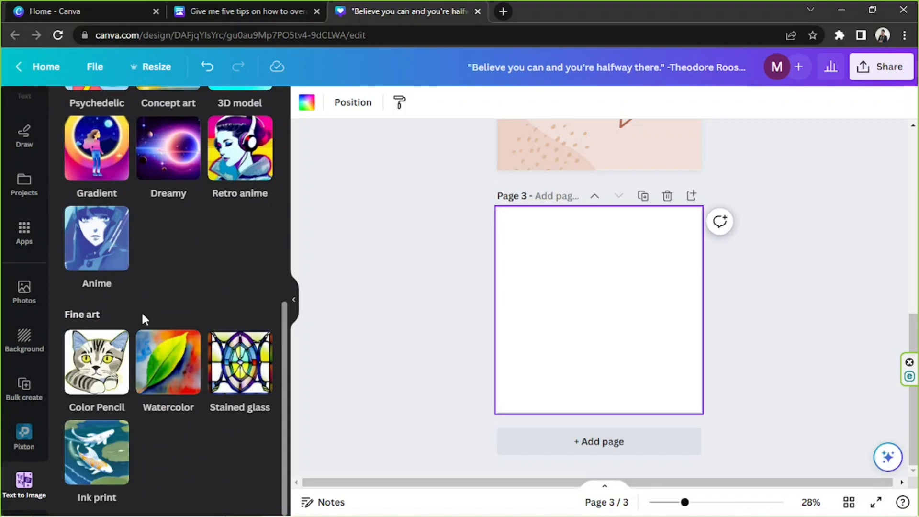
{"action": "scroll", "coordinate": [143, 316], "scroll_direction": "up", "scroll_amount": 2}
{"action": "scroll", "coordinate": [143, 319], "scroll_direction": "down", "scroll_amount": 2}
{"action": "left_click", "coordinate": [95, 468]}
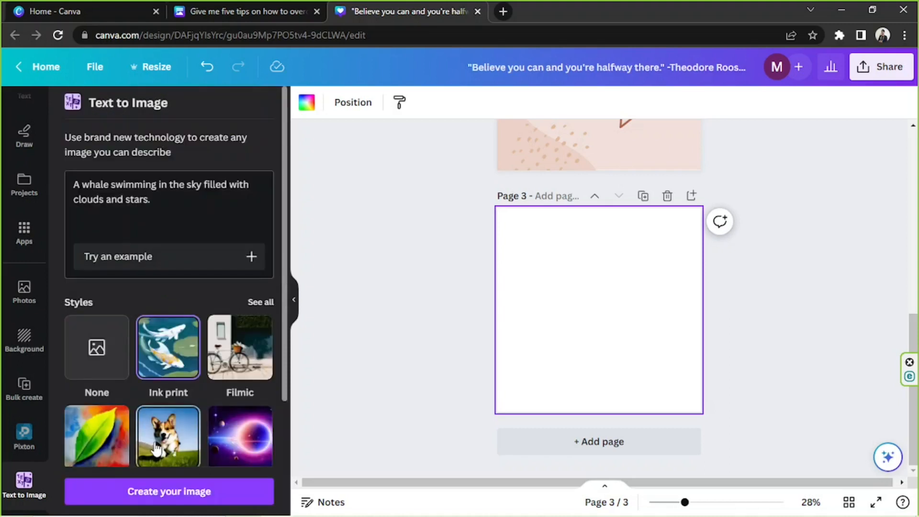
{"action": "scroll", "coordinate": [166, 369], "scroll_direction": "down", "scroll_amount": 3}
{"action": "scroll", "coordinate": [166, 358], "scroll_direction": "down", "scroll_amount": 1}
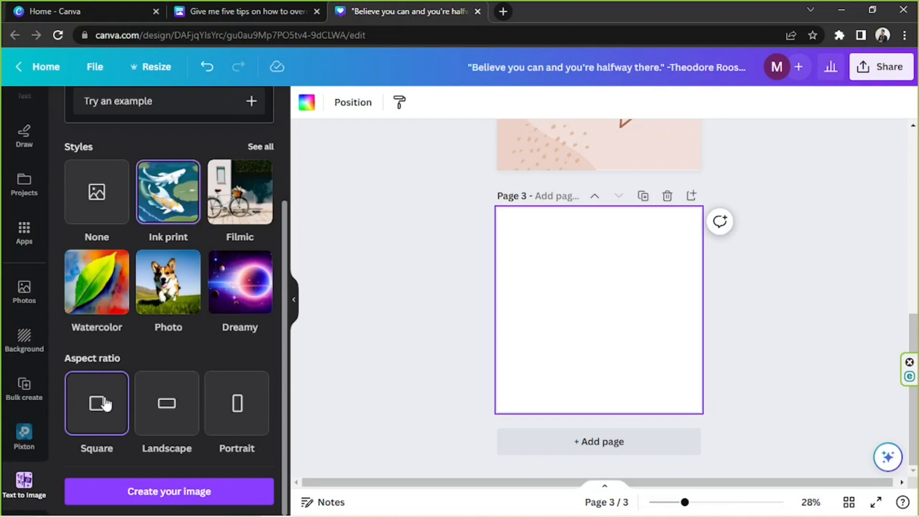
Generate the whale images and set the first result, the whale on a green sky, as page 3's background
{"action": "left_click", "coordinate": [144, 488]}
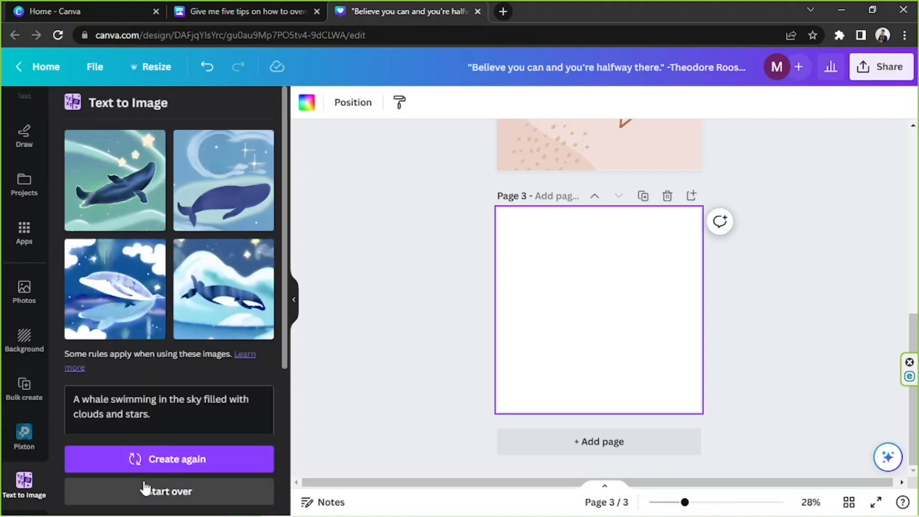
{"action": "left_click", "coordinate": [102, 204]}
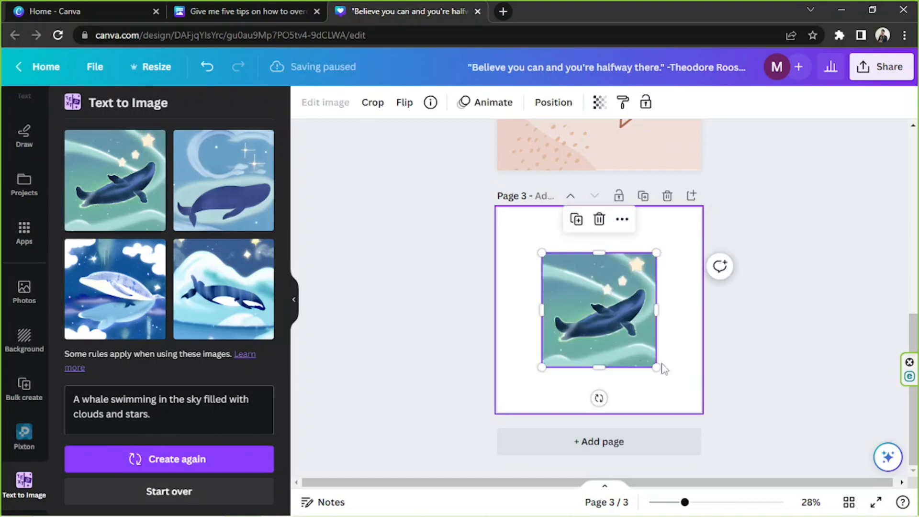
{"action": "right_click", "coordinate": [582, 287]}
{"action": "left_click", "coordinate": [637, 468]}
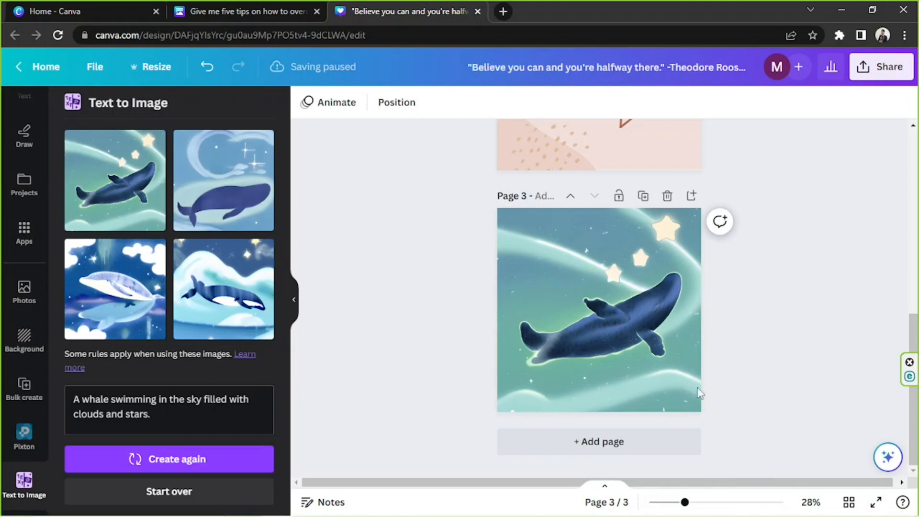
Set the second generated image, the purple whale beneath a swirling cloud, as page 3's background
{"action": "left_click", "coordinate": [236, 171]}
{"action": "right_click", "coordinate": [598, 307]}
{"action": "left_click", "coordinate": [638, 466]}
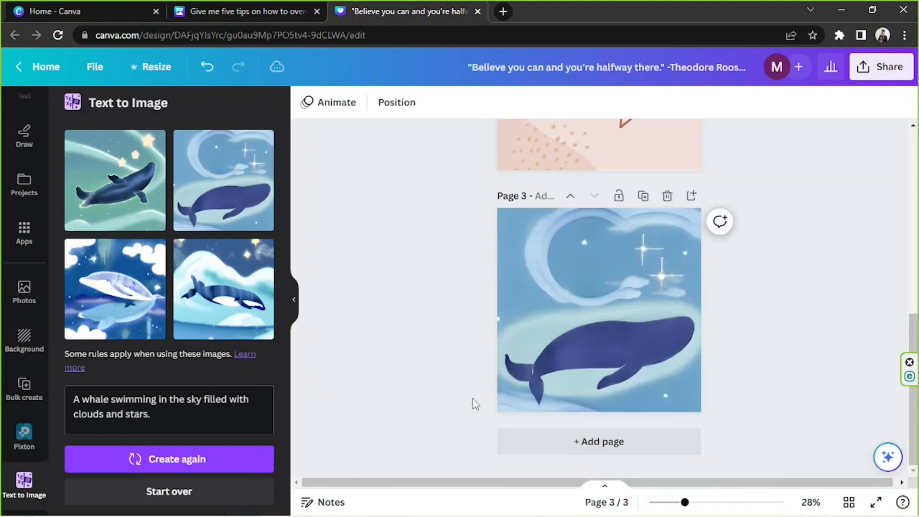
Set the third generated image, the pale whale with its reflection, as page 3's background and inspect it up close
{"action": "left_click", "coordinate": [113, 273]}
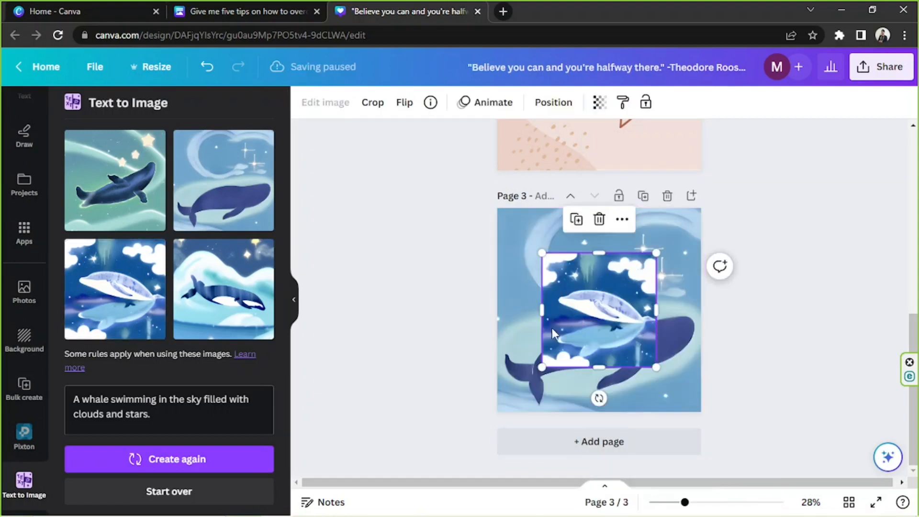
{"action": "right_click", "coordinate": [587, 314]}
{"action": "left_click", "coordinate": [635, 465]}
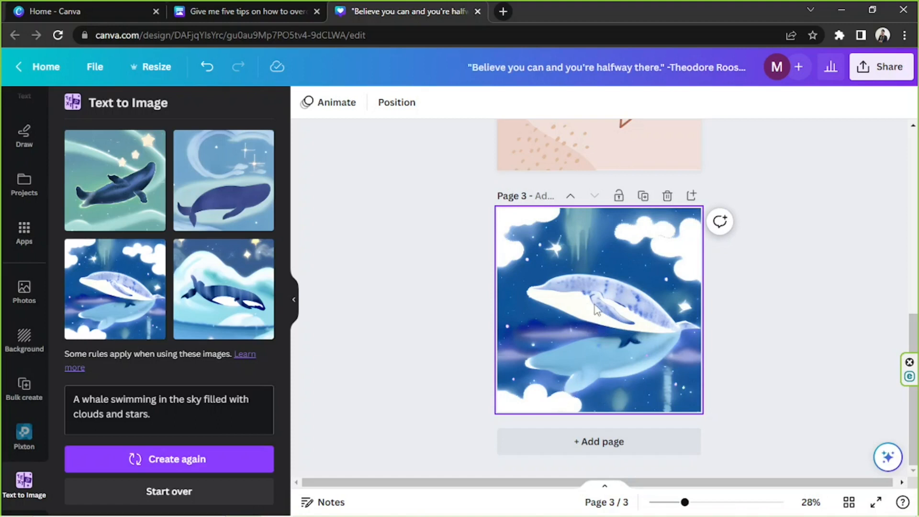
{"action": "left_click_drag", "start_coordinate": [685, 502], "coordinate": [738, 502]}
{"action": "scroll", "coordinate": [716, 456], "scroll_direction": "down", "scroll_amount": 5}
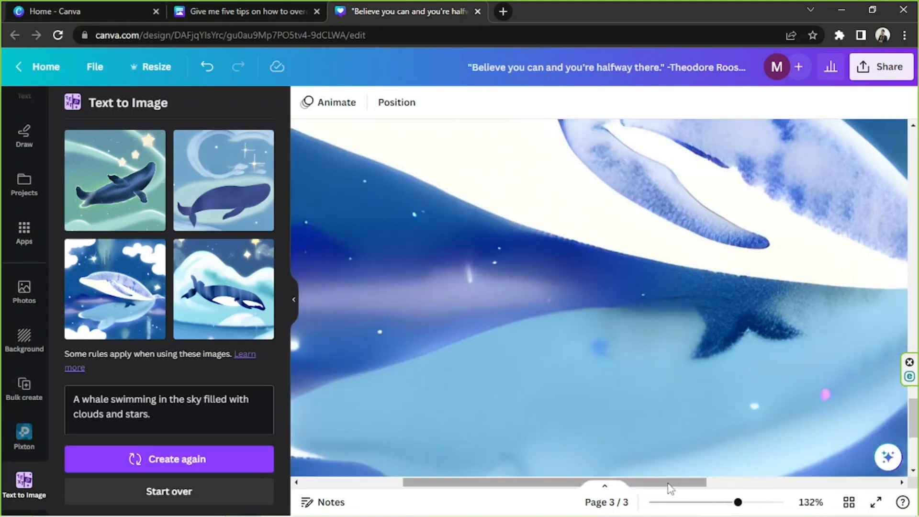
{"action": "left_click_drag", "start_coordinate": [668, 482], "coordinate": [823, 483]}
{"action": "scroll", "coordinate": [757, 341], "scroll_direction": "up", "scroll_amount": 1}
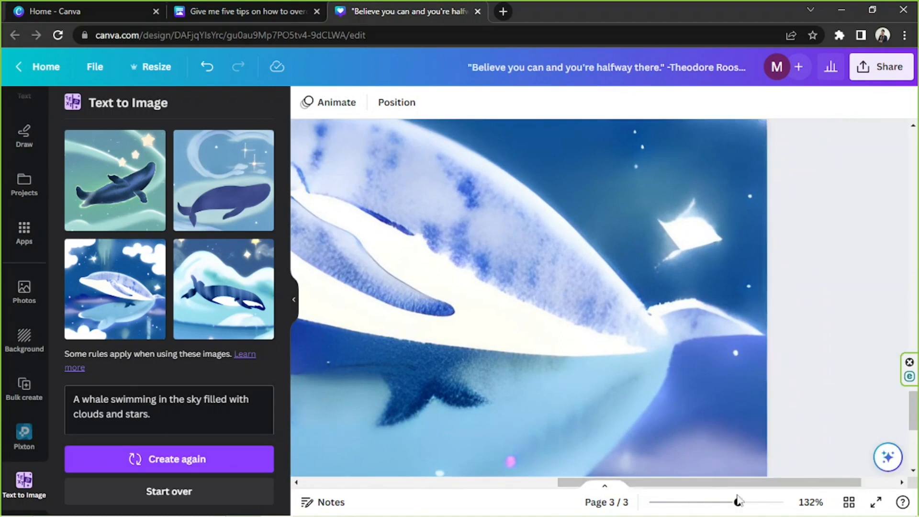
{"action": "left_click_drag", "start_coordinate": [738, 501], "coordinate": [699, 501]}
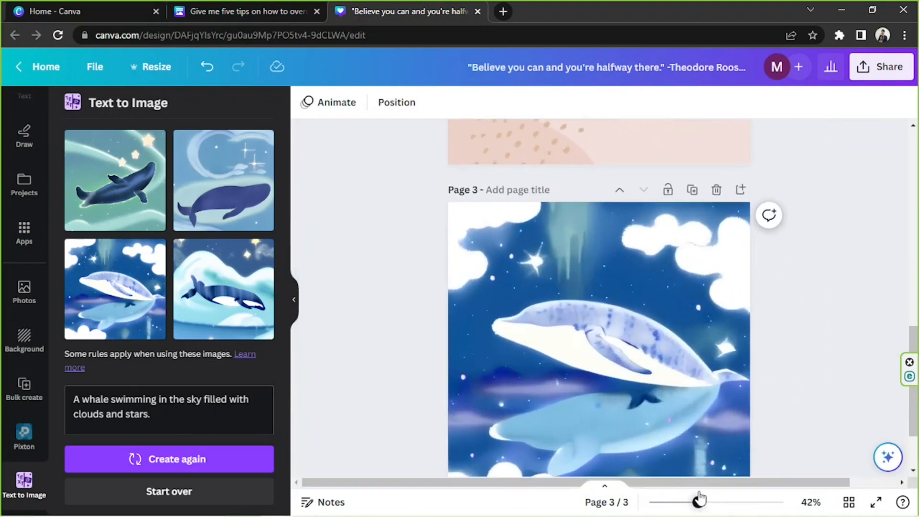
{"action": "scroll", "coordinate": [536, 259], "scroll_direction": "down", "scroll_amount": 1}
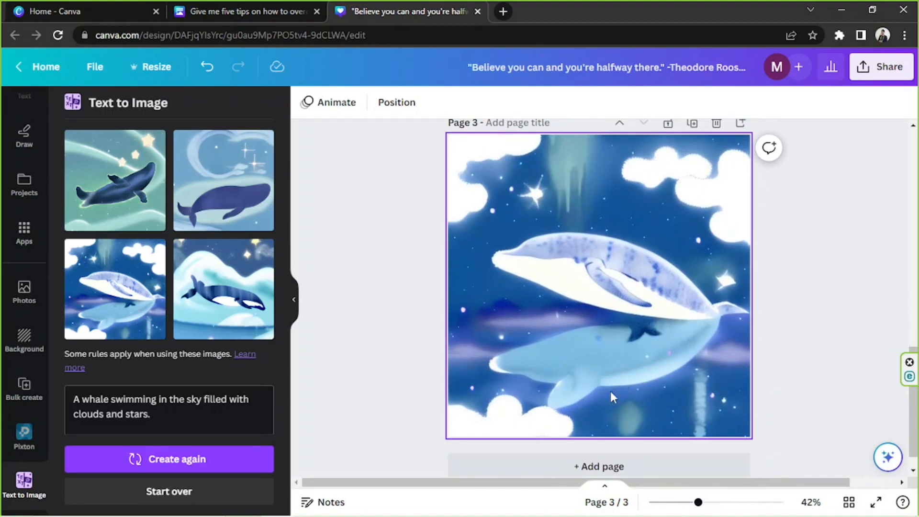
Set the fourth generated image, the black-and-white whale over the sea, as page 3's background
{"action": "left_click", "coordinate": [232, 288]}
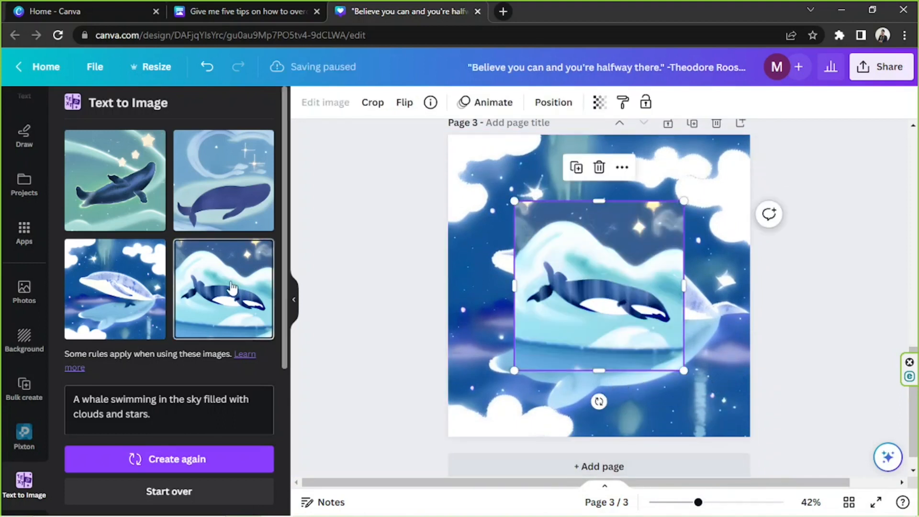
{"action": "right_click", "coordinate": [621, 242]}
{"action": "left_click", "coordinate": [670, 467]}
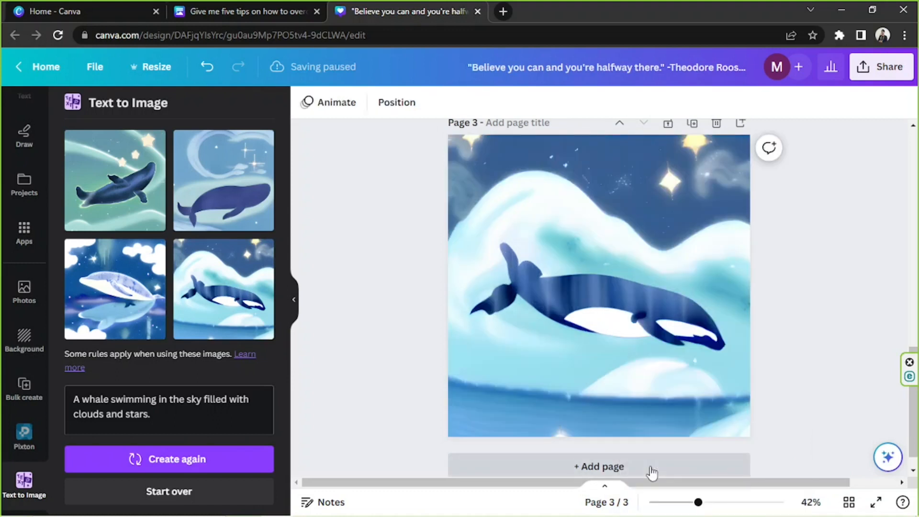
{"action": "scroll", "coordinate": [129, 378], "scroll_direction": "down", "scroll_amount": 2}
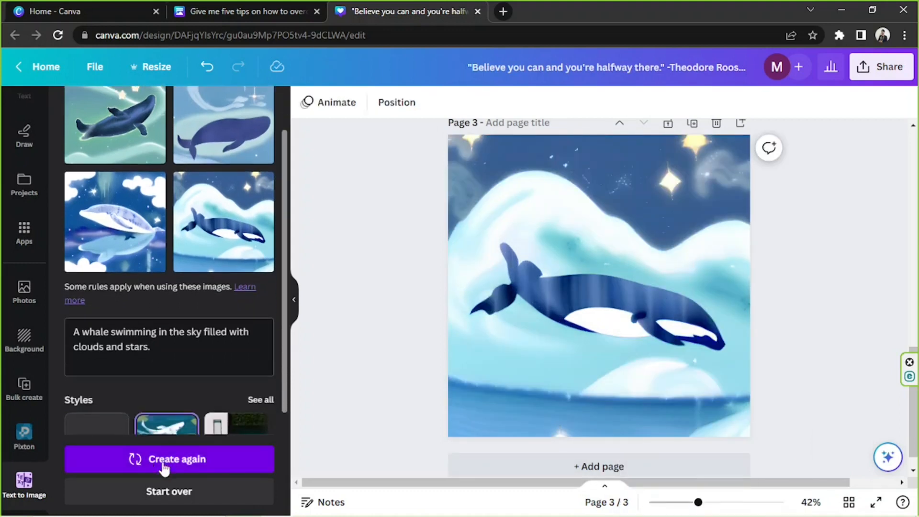
{"action": "scroll", "coordinate": [167, 449], "scroll_direction": "up", "scroll_amount": 2}
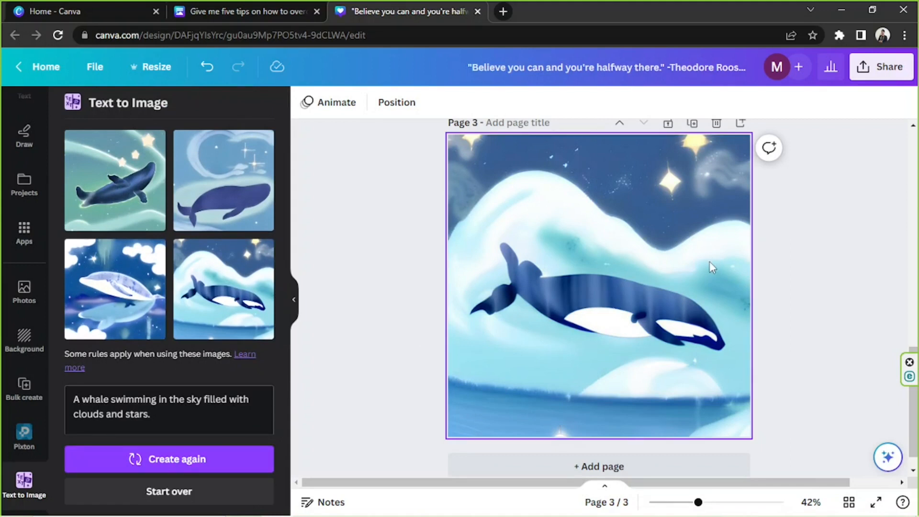
{"action": "left_click", "coordinate": [518, 273]}
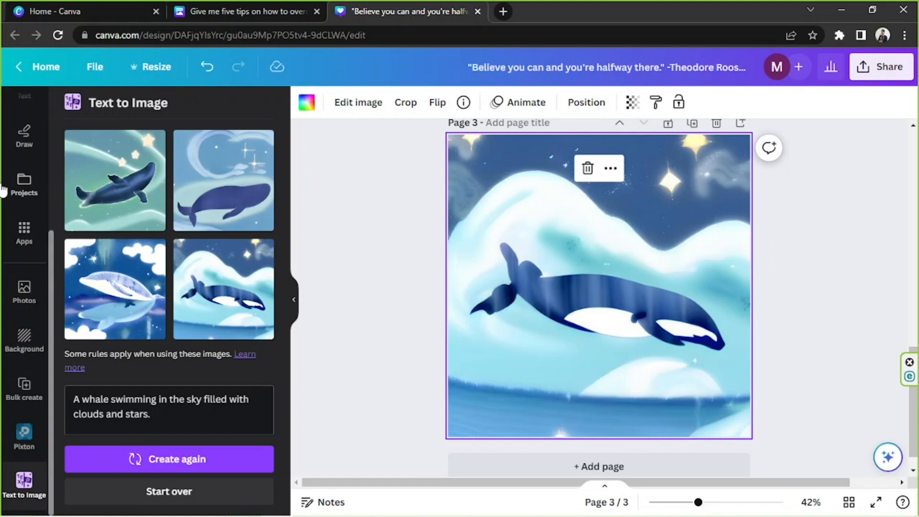
Open the uploaded images to see the saved whale pictures and add a blank fourth page
{"action": "scroll", "coordinate": [2, 189], "scroll_direction": "up", "scroll_amount": 2}
{"action": "scroll", "coordinate": [2, 189], "scroll_direction": "up", "scroll_amount": 2}
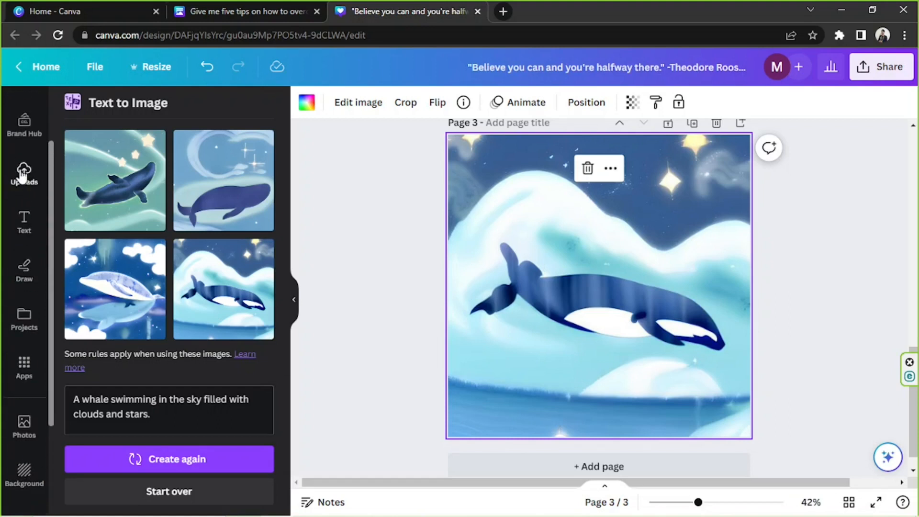
{"action": "left_click", "coordinate": [41, 177]}
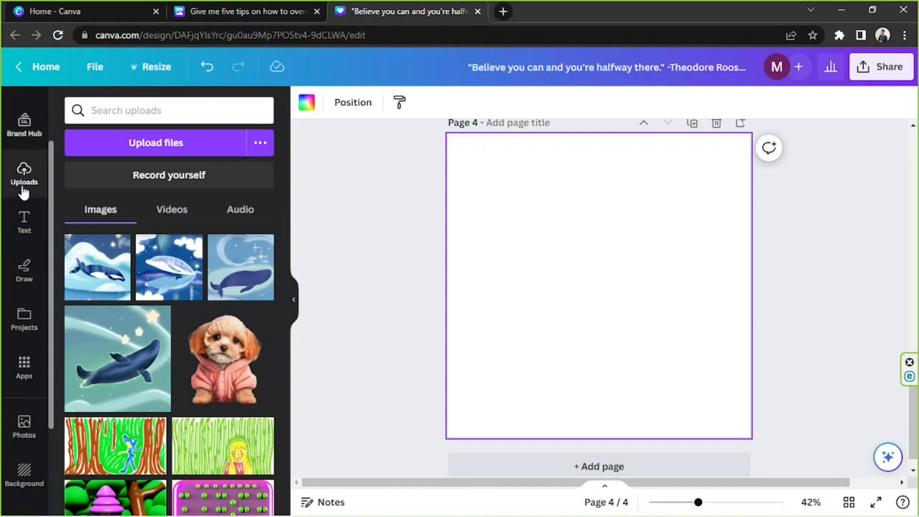
Search the elements library for "flower" and browse the photo results
{"action": "scroll", "coordinate": [21, 192], "scroll_direction": "up", "scroll_amount": 2}
{"action": "left_click", "coordinate": [25, 155]}
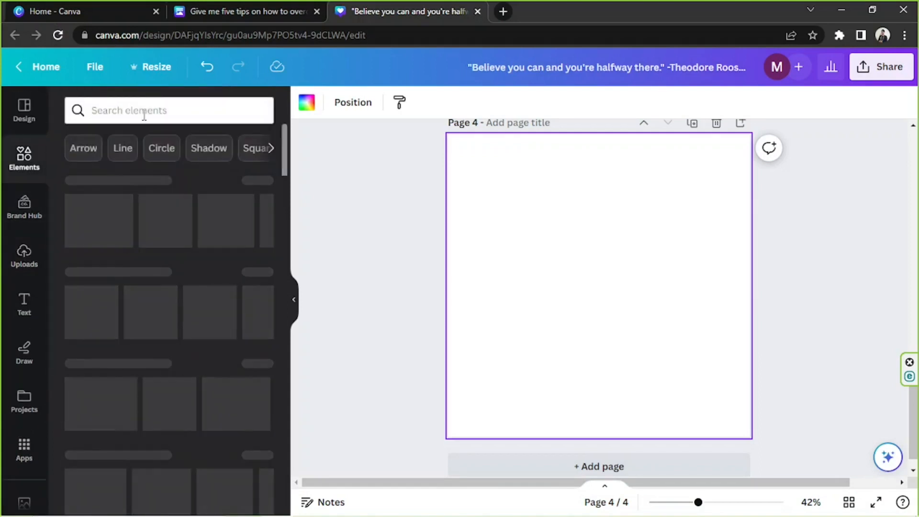
{"action": "left_click", "coordinate": [150, 110]}
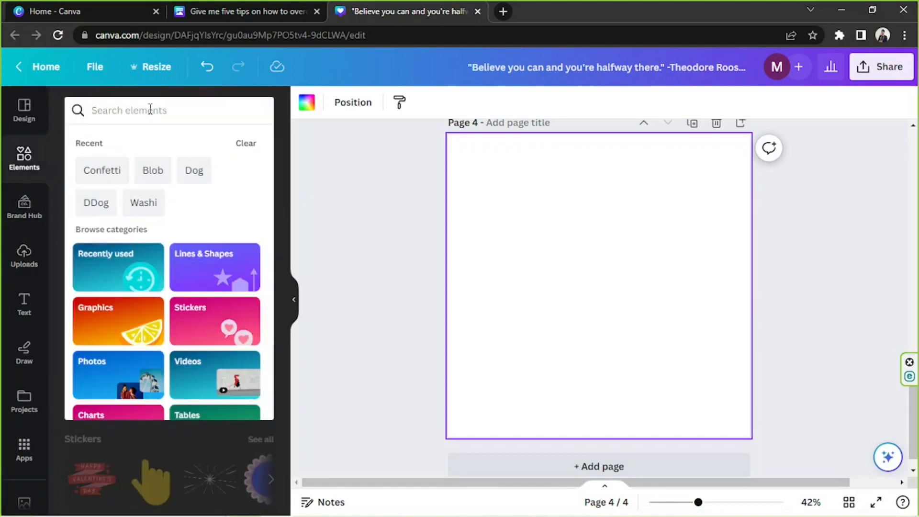
{"action": "type", "text": "flower"}
{"action": "key", "text": "Return"}
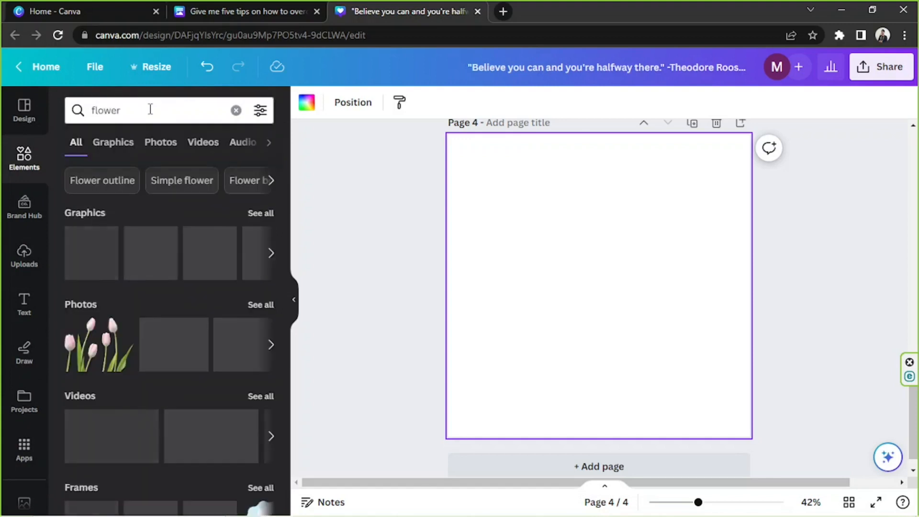
{"action": "left_click", "coordinate": [130, 142]}
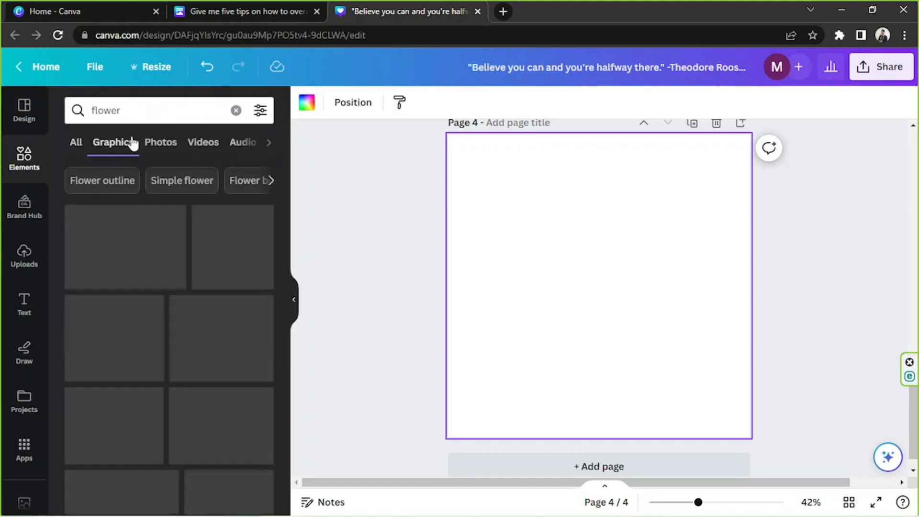
{"action": "left_click", "coordinate": [158, 142]}
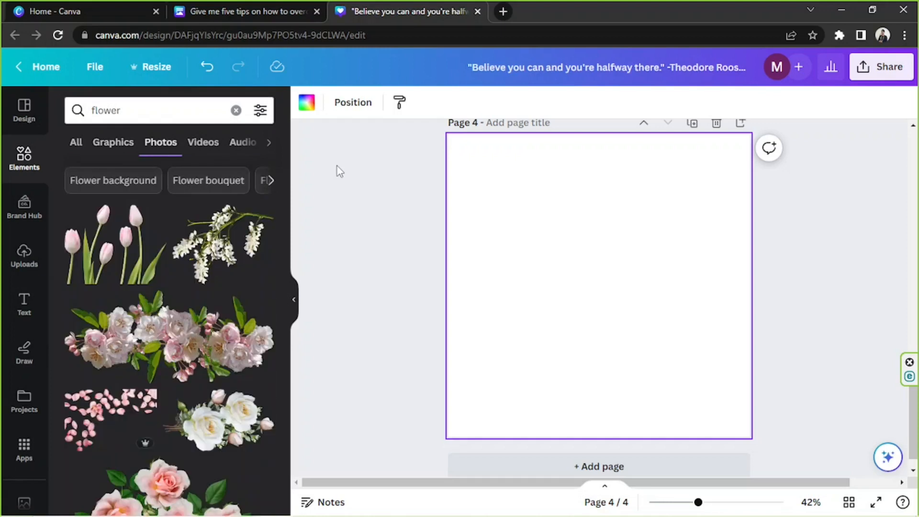
{"action": "scroll", "coordinate": [248, 266], "scroll_direction": "down", "scroll_amount": 10}
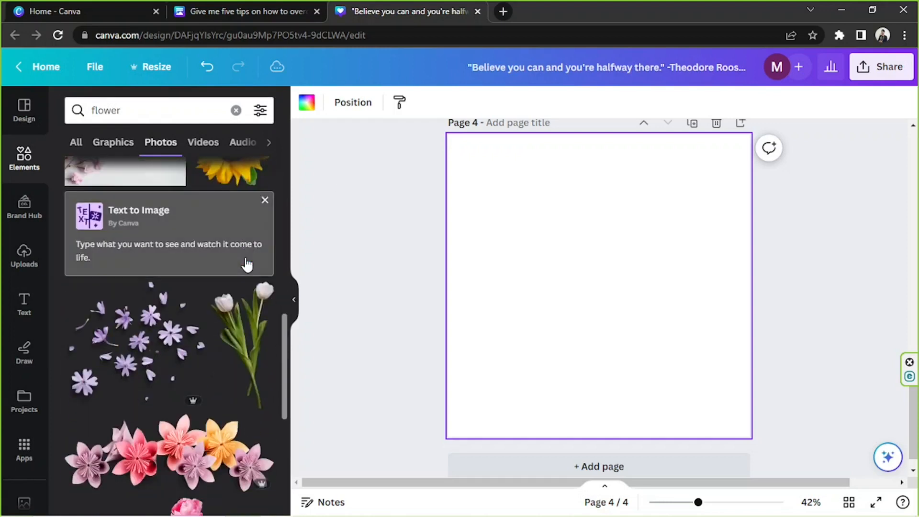
{"action": "scroll", "coordinate": [247, 264], "scroll_direction": "down", "scroll_amount": 10}
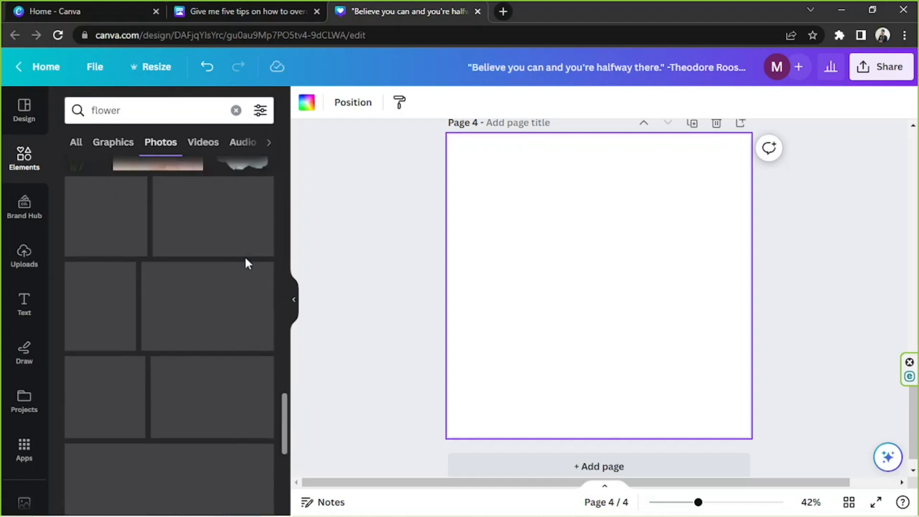
{"action": "scroll", "coordinate": [247, 264], "scroll_direction": "up", "scroll_amount": 2}
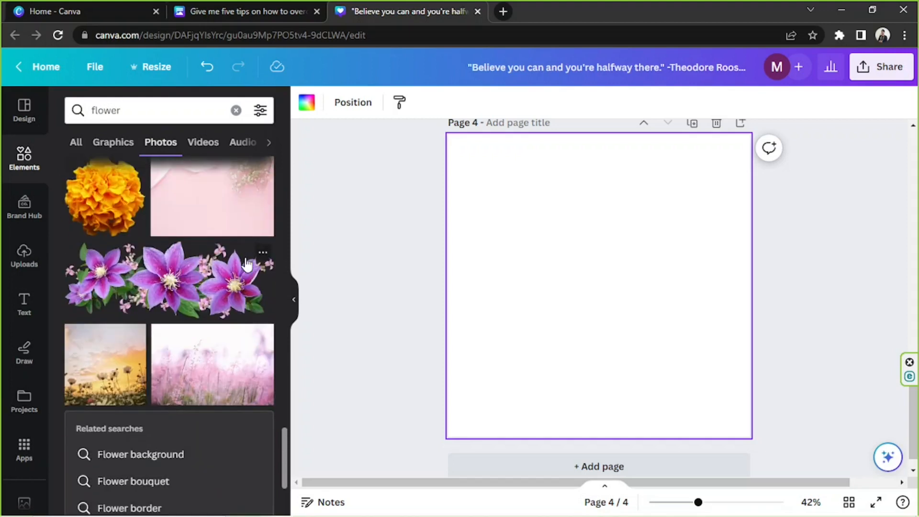
Search the photos for "sunflower" and add the portrait photo of a single sunflower against blue sky to page 4
{"action": "scroll", "coordinate": [246, 263], "scroll_direction": "down", "scroll_amount": 6}
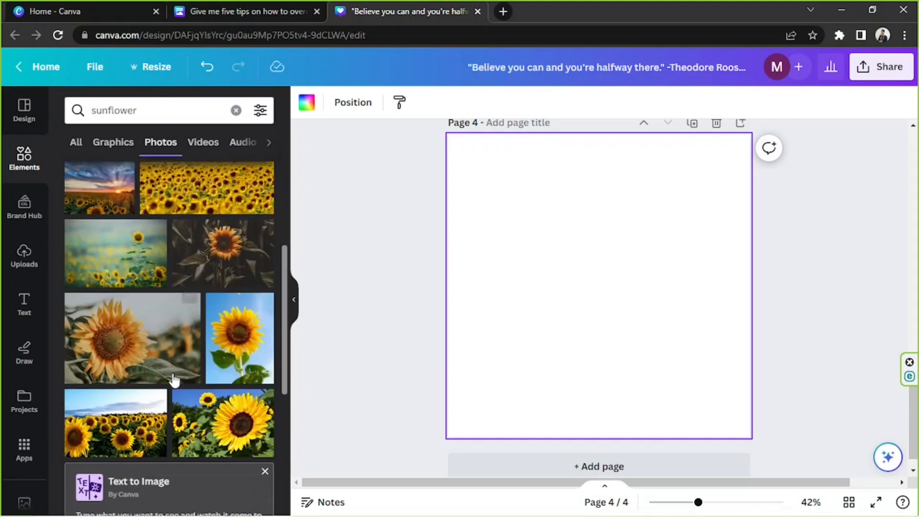
{"action": "scroll", "coordinate": [191, 335], "scroll_direction": "down", "scroll_amount": 1}
{"action": "left_click", "coordinate": [239, 297]}
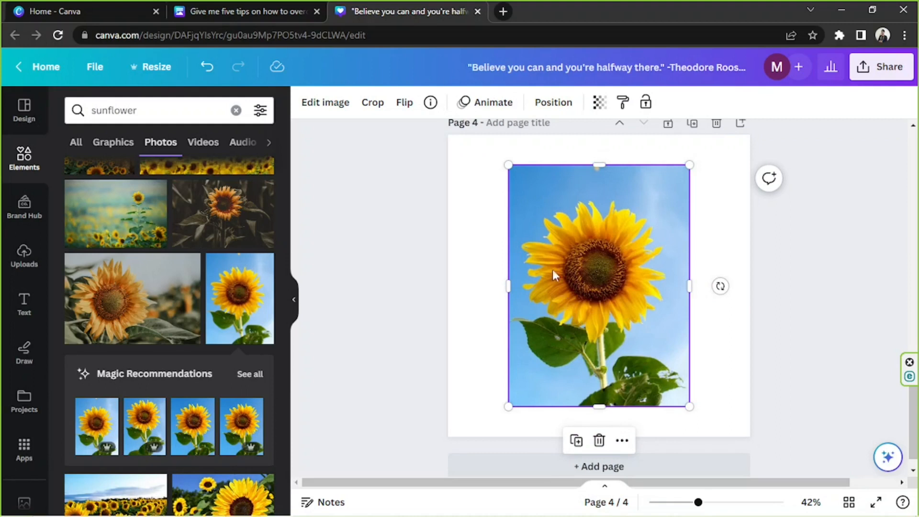
Open image editing for the sunflower photo, browse the available effects and switch to the new photo editor
{"action": "left_click", "coordinate": [314, 102]}
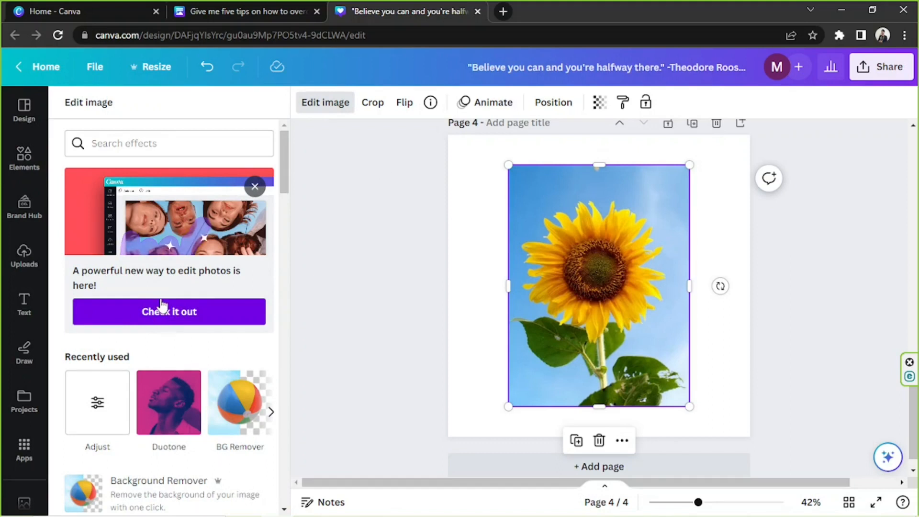
{"action": "scroll", "coordinate": [161, 306], "scroll_direction": "down", "scroll_amount": 15}
{"action": "scroll", "coordinate": [162, 298], "scroll_direction": "down", "scroll_amount": 10}
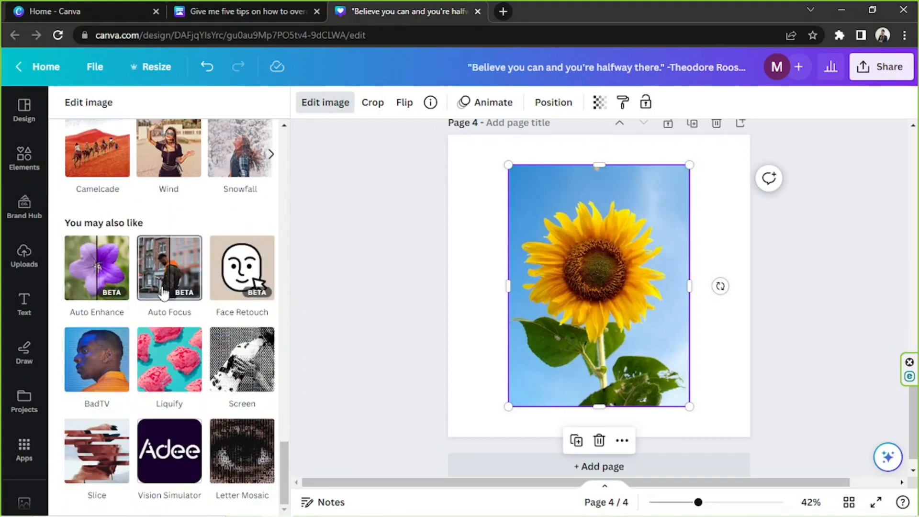
{"action": "scroll", "coordinate": [162, 292], "scroll_direction": "up", "scroll_amount": 20}
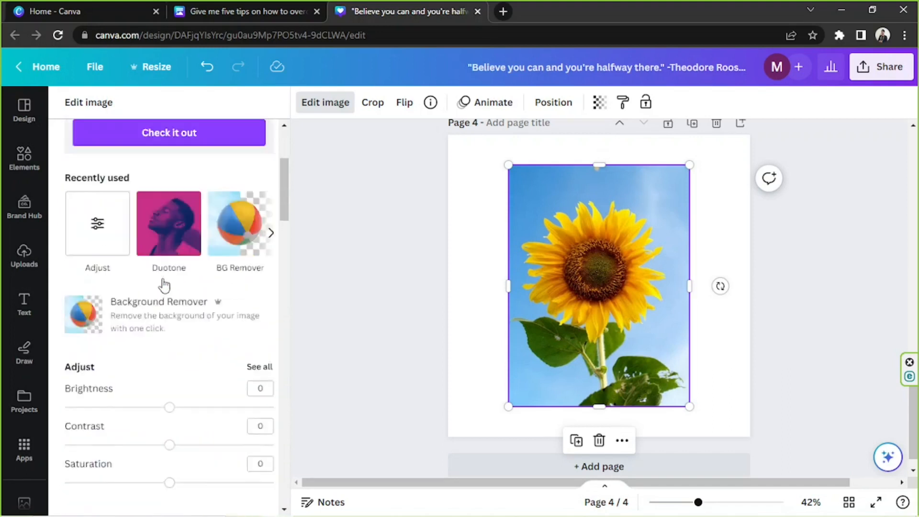
{"action": "scroll", "coordinate": [164, 286], "scroll_direction": "up", "scroll_amount": 3}
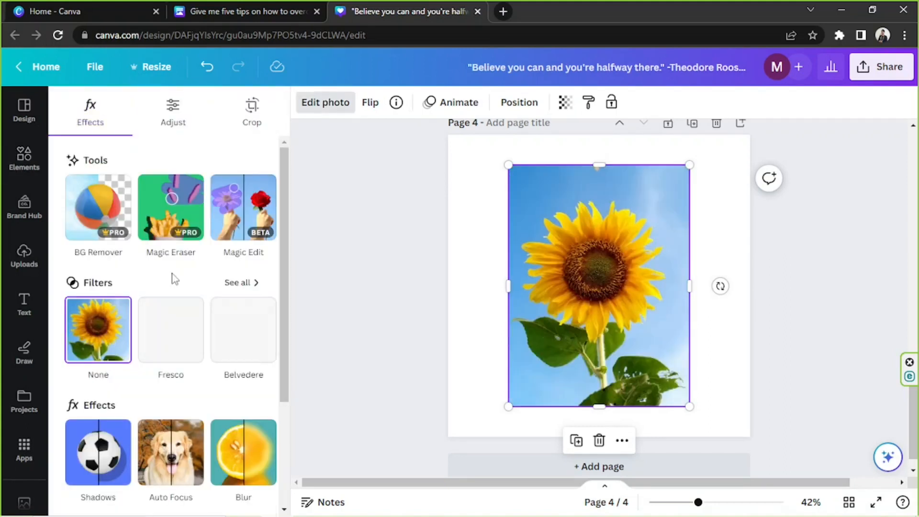
{"action": "scroll", "coordinate": [174, 279], "scroll_direction": "down", "scroll_amount": 3}
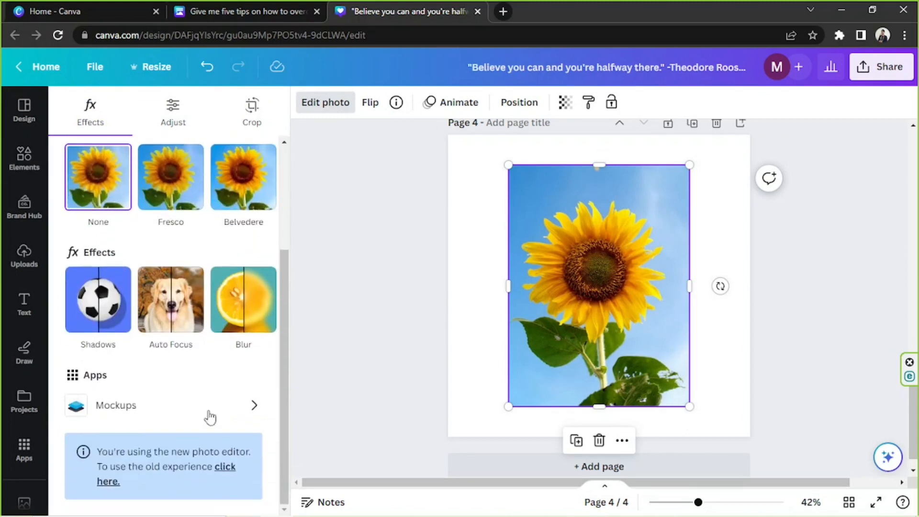
{"action": "left_click", "coordinate": [225, 468]}
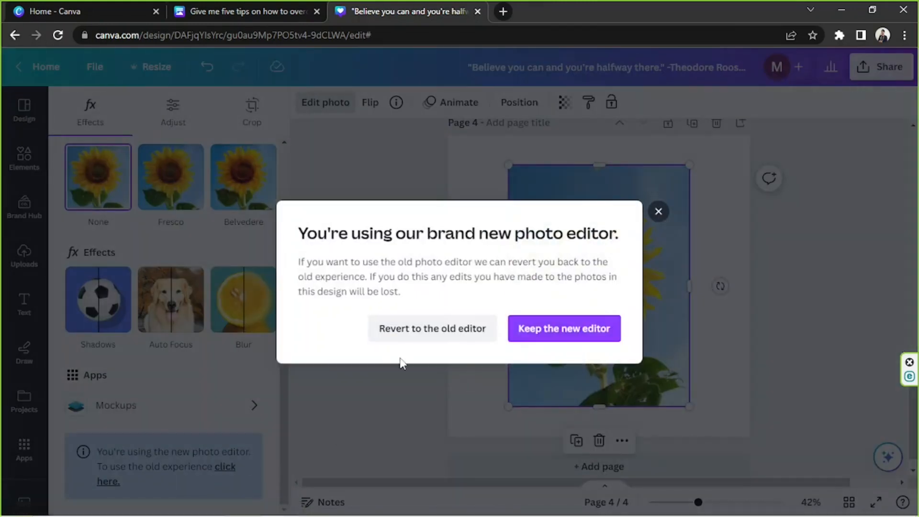
{"action": "left_click", "coordinate": [654, 214]}
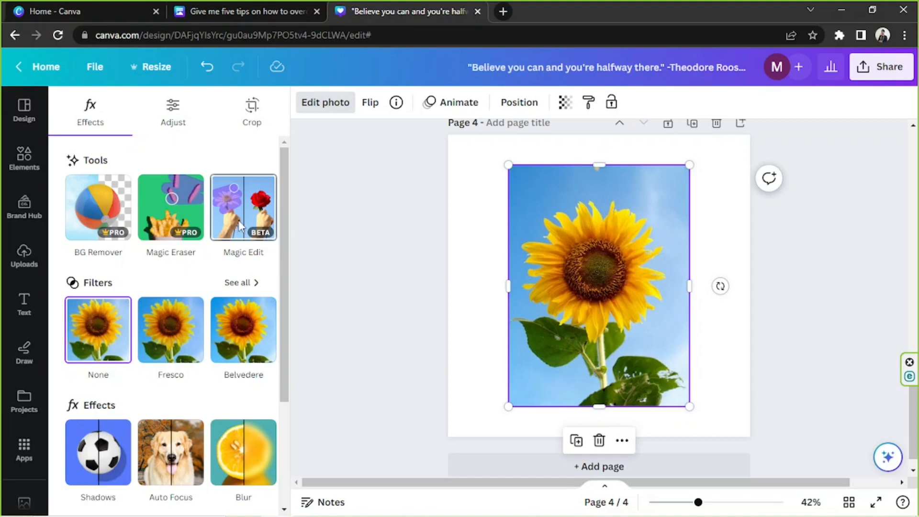
Start Magic Edit on the sunflower photo and set the brush size to 81
{"action": "left_click", "coordinate": [241, 227]}
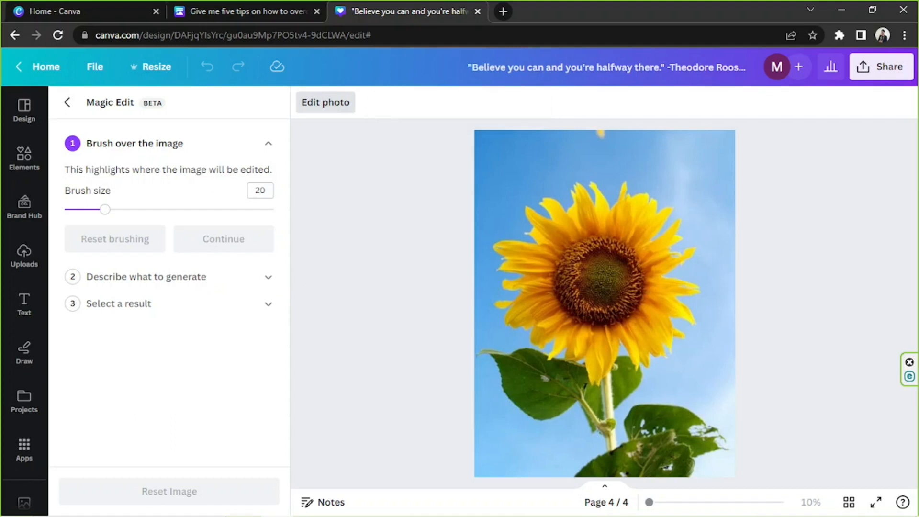
{"action": "left_click", "coordinate": [139, 210]}
{"action": "left_click", "coordinate": [185, 209]}
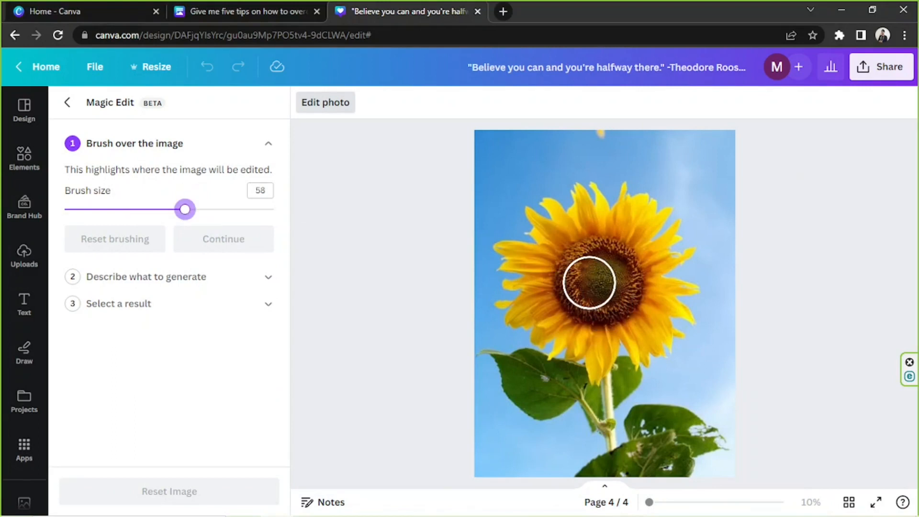
{"action": "left_click", "coordinate": [233, 209]}
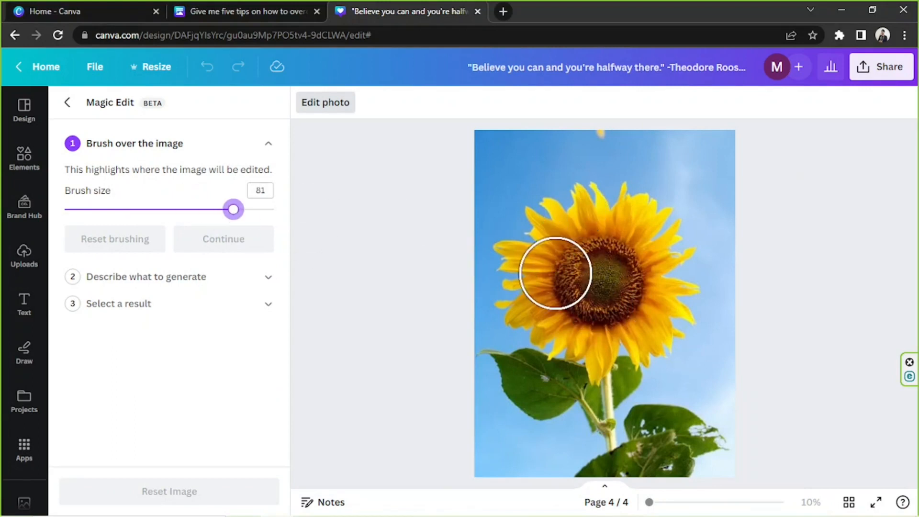
Brush over the entire sunflower head down to the top of its stem and continue to the description stage
{"action": "left_click", "coordinate": [511, 263]}
{"action": "mouse_move", "coordinate": [511, 263]}
{"action": "left_mouse_down"}
{"action": "mouse_move", "coordinate": [536, 273]}
{"action": "mouse_move", "coordinate": [555, 240]}
{"action": "mouse_move", "coordinate": [718, 435]}
{"action": "left_mouse_up"}
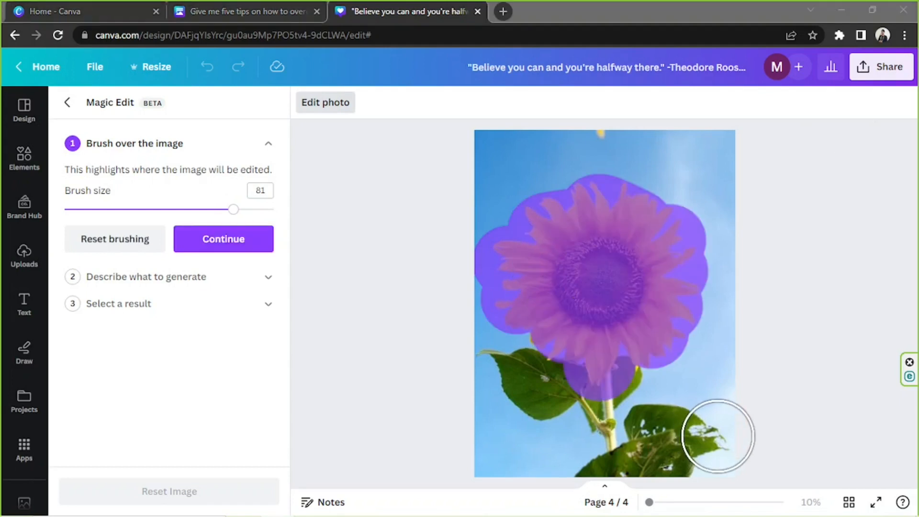
{"action": "left_click", "coordinate": [210, 246]}
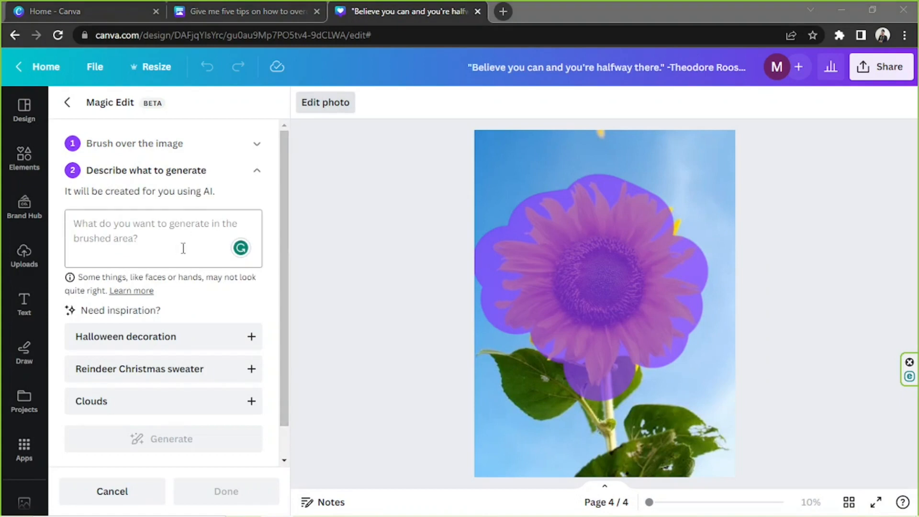
Describe the replacement for the brushed area as "Rose" and generate the results
{"action": "left_click", "coordinate": [145, 229]}
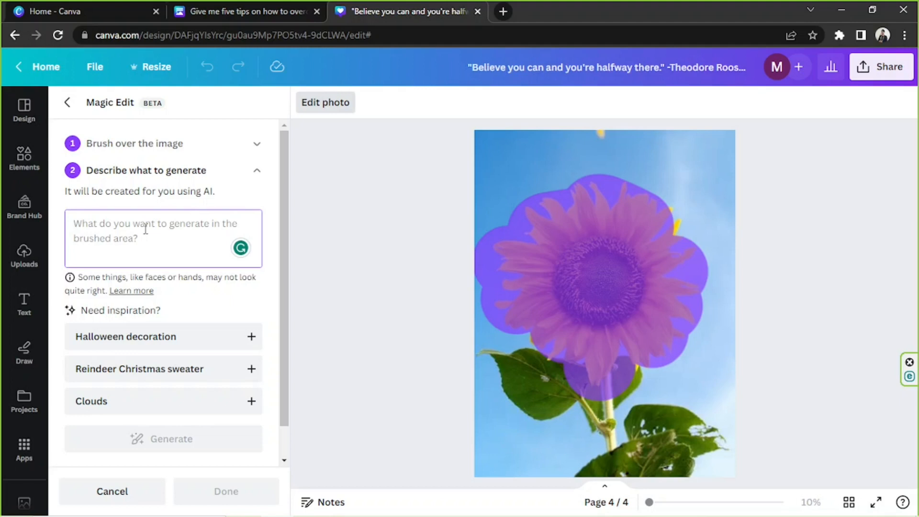
{"action": "type", "text": "Rose"}
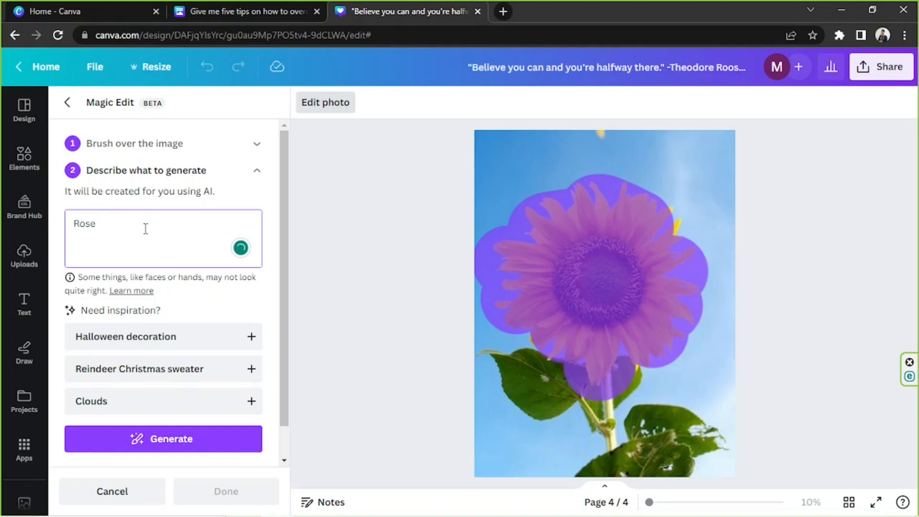
{"action": "scroll", "coordinate": [119, 278], "scroll_direction": "down", "scroll_amount": 1}
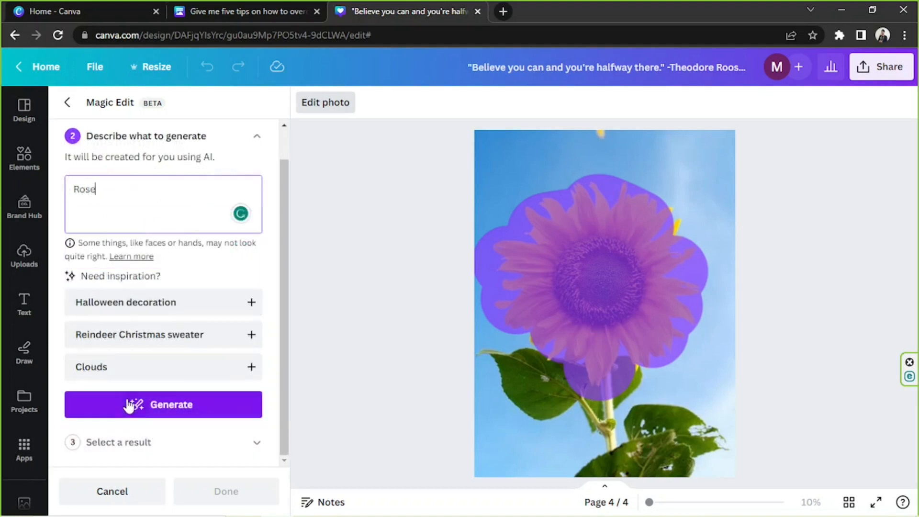
{"action": "left_click", "coordinate": [148, 403]}
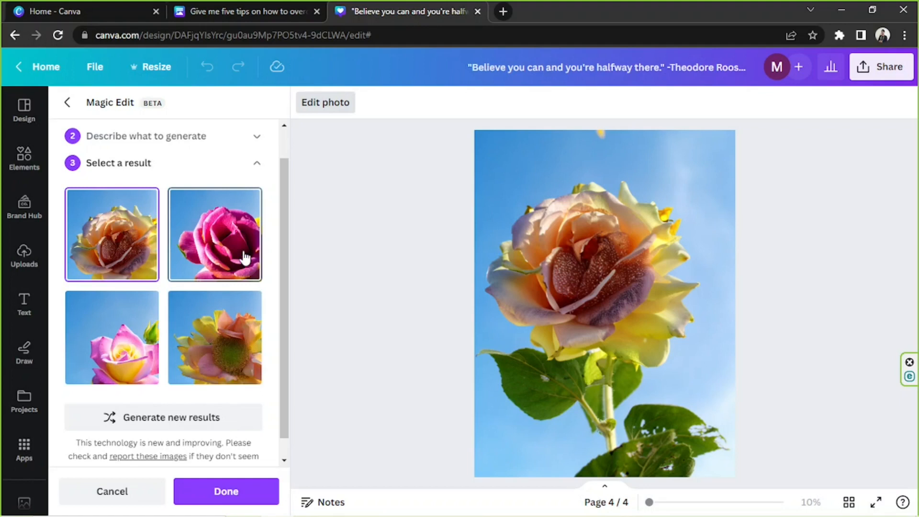
Compare the generated flower variants and apply the pink-and-yellow rose with a small bud to the photo
{"action": "left_click", "coordinate": [246, 258]}
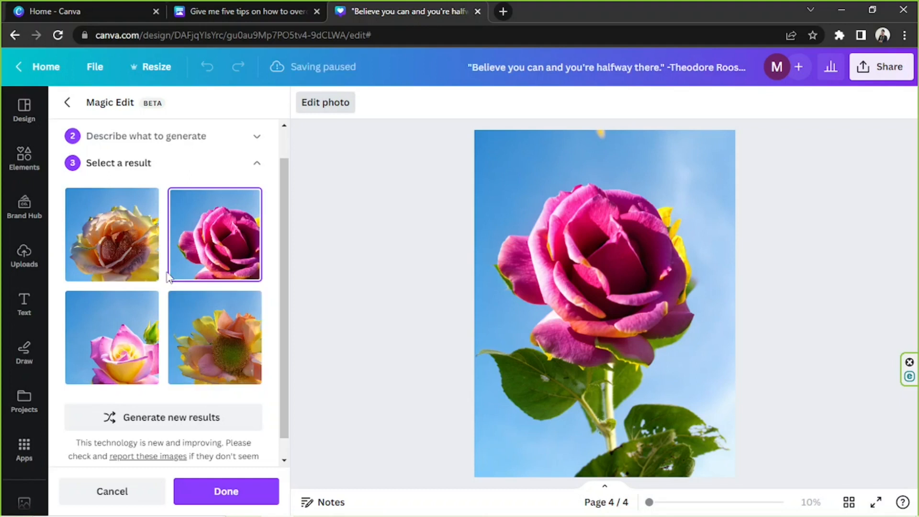
{"action": "scroll", "coordinate": [165, 268], "scroll_direction": "down", "scroll_amount": 1}
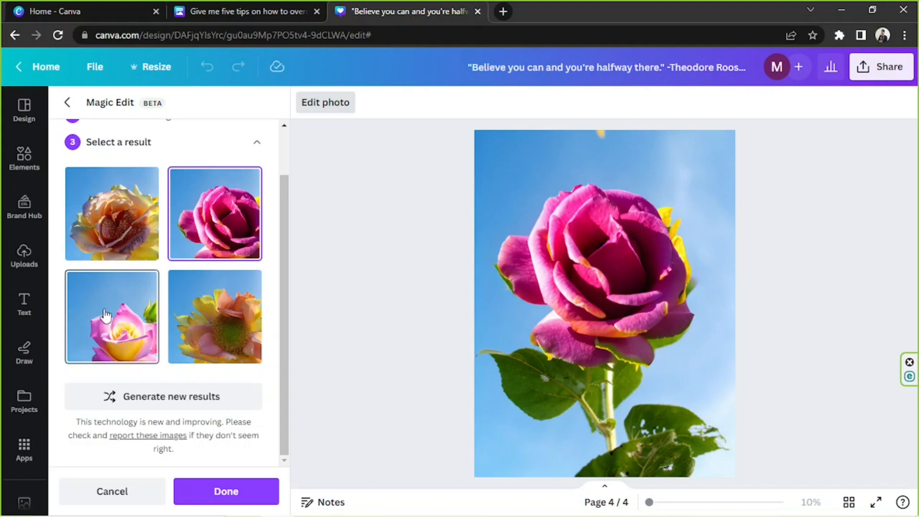
{"action": "left_click", "coordinate": [106, 316]}
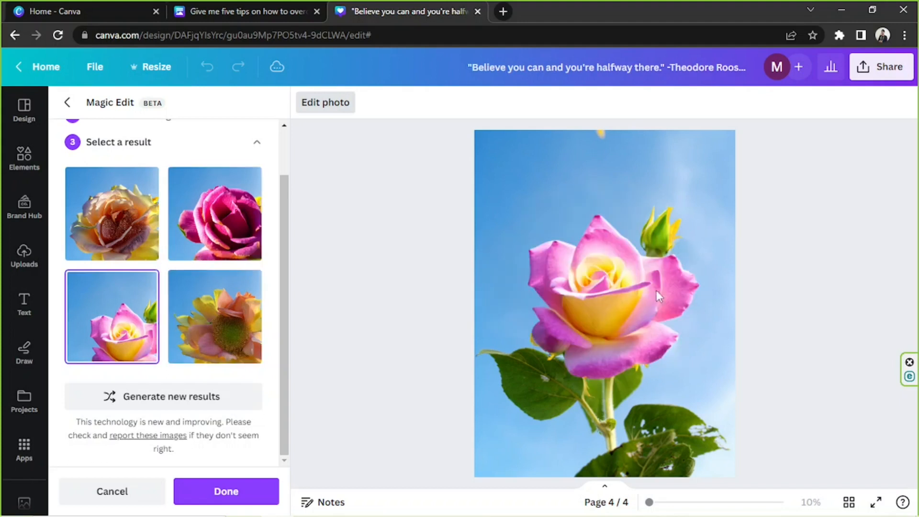
{"action": "left_click", "coordinate": [232, 324]}
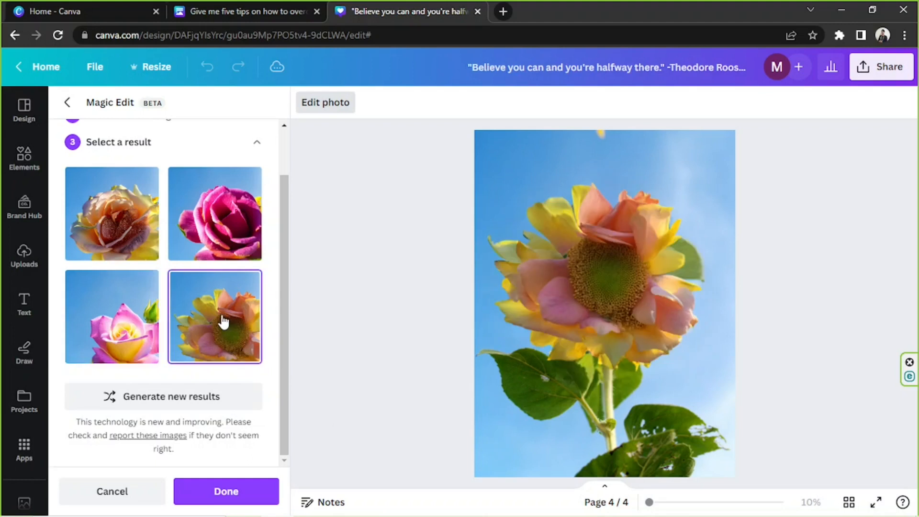
{"action": "left_click", "coordinate": [150, 326]}
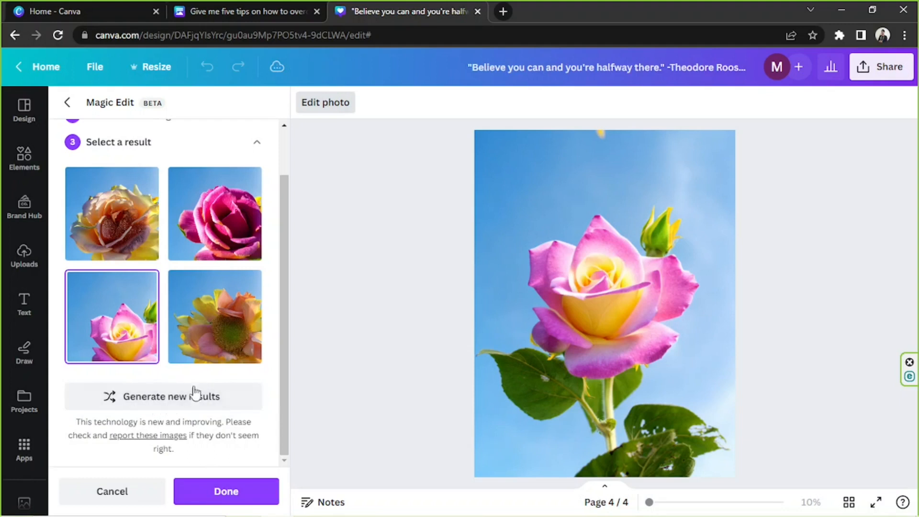
{"action": "left_click", "coordinate": [214, 493]}
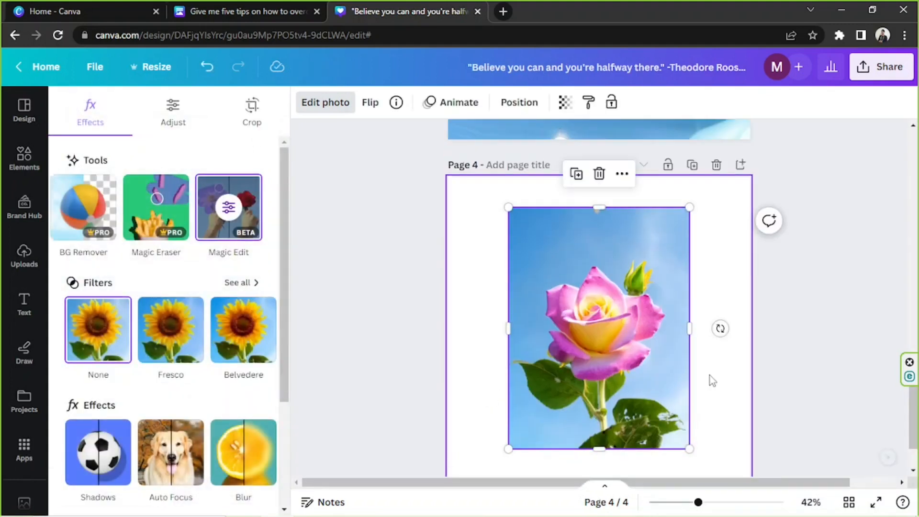
Deselect the edited photo and examine the rose image on page 4
{"action": "left_click", "coordinate": [708, 357]}
{"action": "scroll", "coordinate": [699, 347], "scroll_direction": "down", "scroll_amount": 2}
{"action": "mouse_move", "coordinate": [673, 342]}
{"action": "left_mouse_down"}
{"action": "mouse_move", "coordinate": [607, 355]}
{"action": "mouse_move", "coordinate": [684, 356]}
{"action": "left_mouse_up"}
{"action": "left_click_drag", "start_coordinate": [619, 312], "coordinate": [608, 297]}
{"action": "left_click", "coordinate": [762, 301]}
{"action": "scroll", "coordinate": [913, 412], "scroll_direction": "up", "scroll_amount": 1}
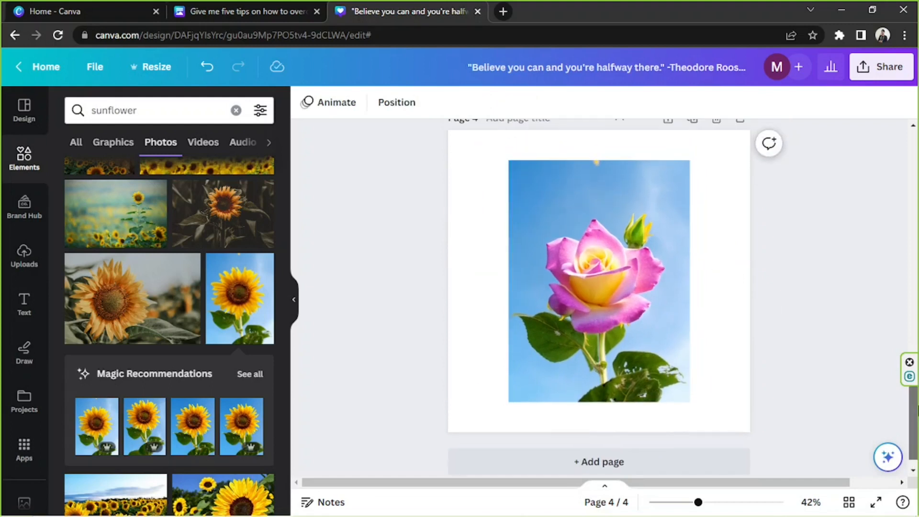